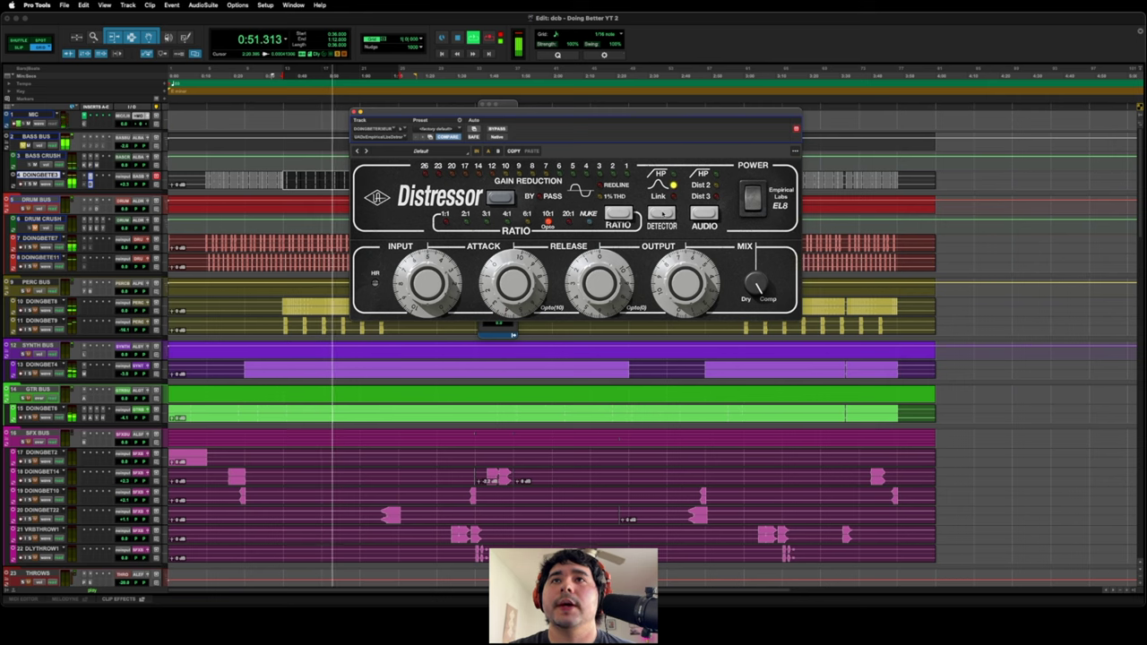
# Step: Set the bass Distressor's detector to Link and compare the bass with the compressor powered off and on during looped playback
pyautogui.click(661, 213)
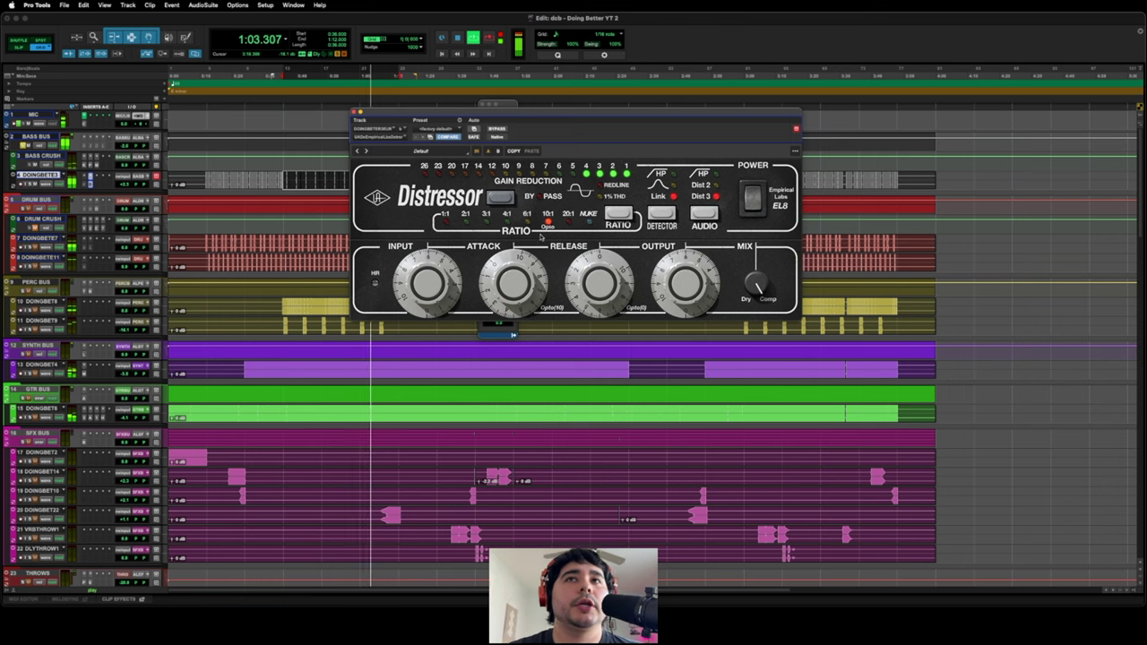
pyautogui.click(752, 194)
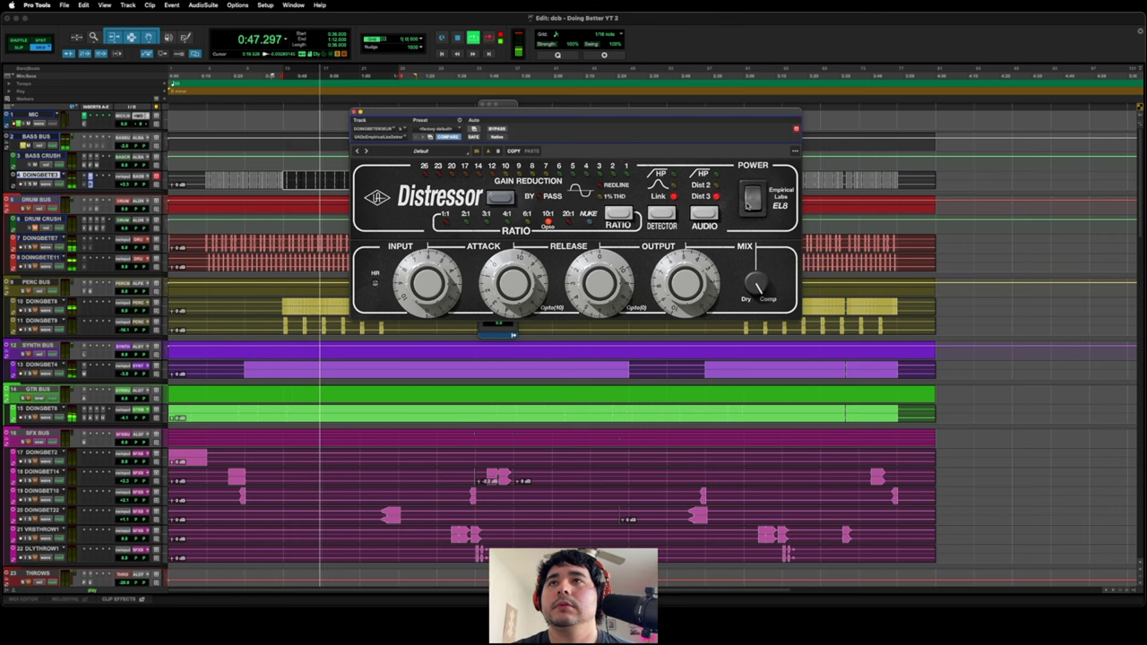
pyautogui.click(751, 193)
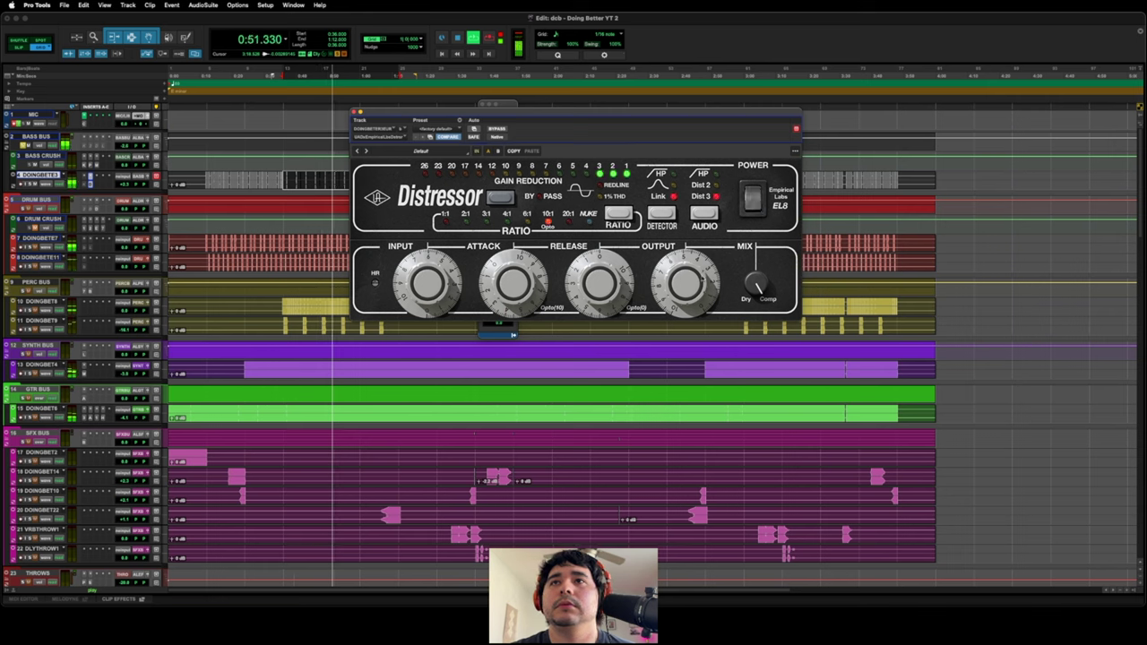
pyautogui.click(752, 193)
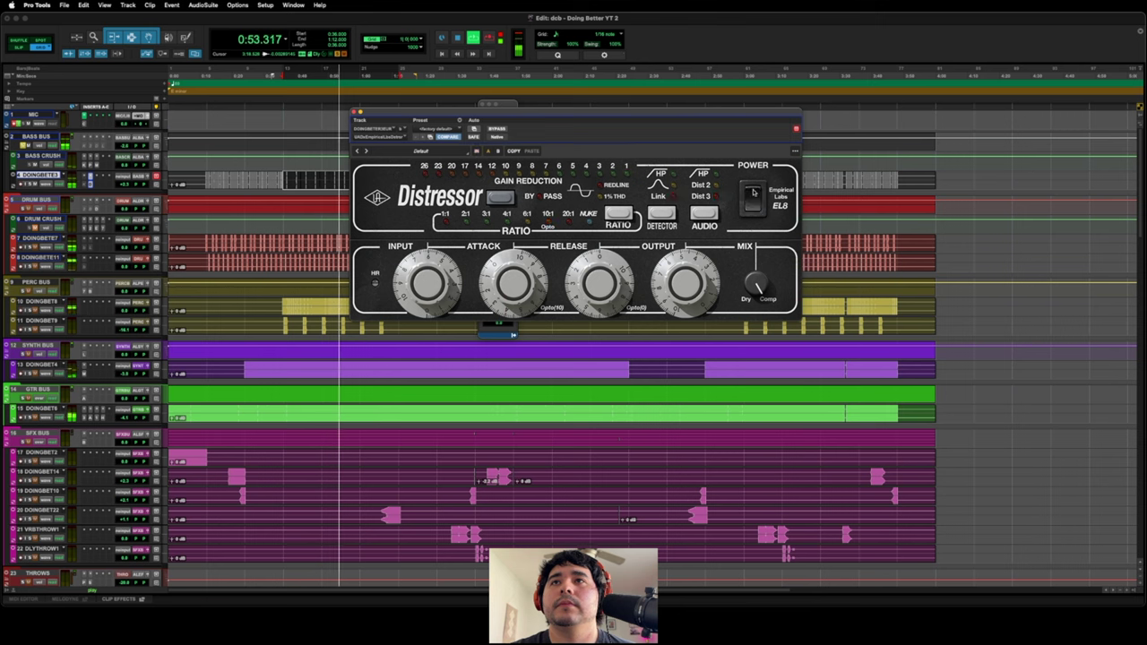
pyautogui.click(753, 192)
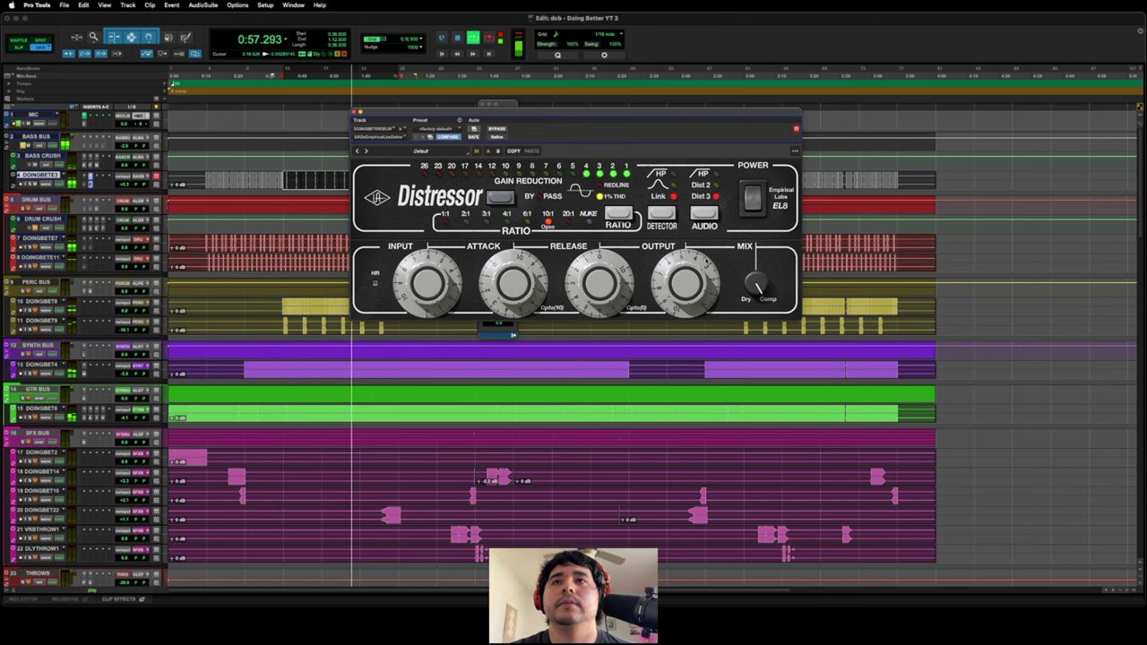
pyautogui.click(752, 192)
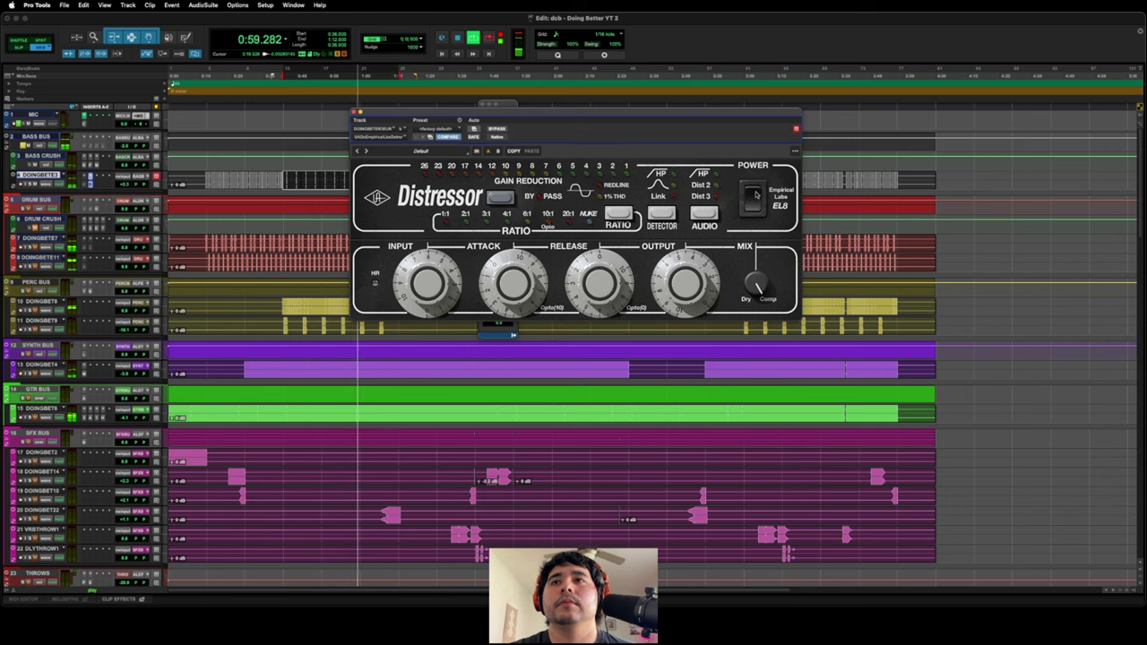
pyautogui.click(756, 192)
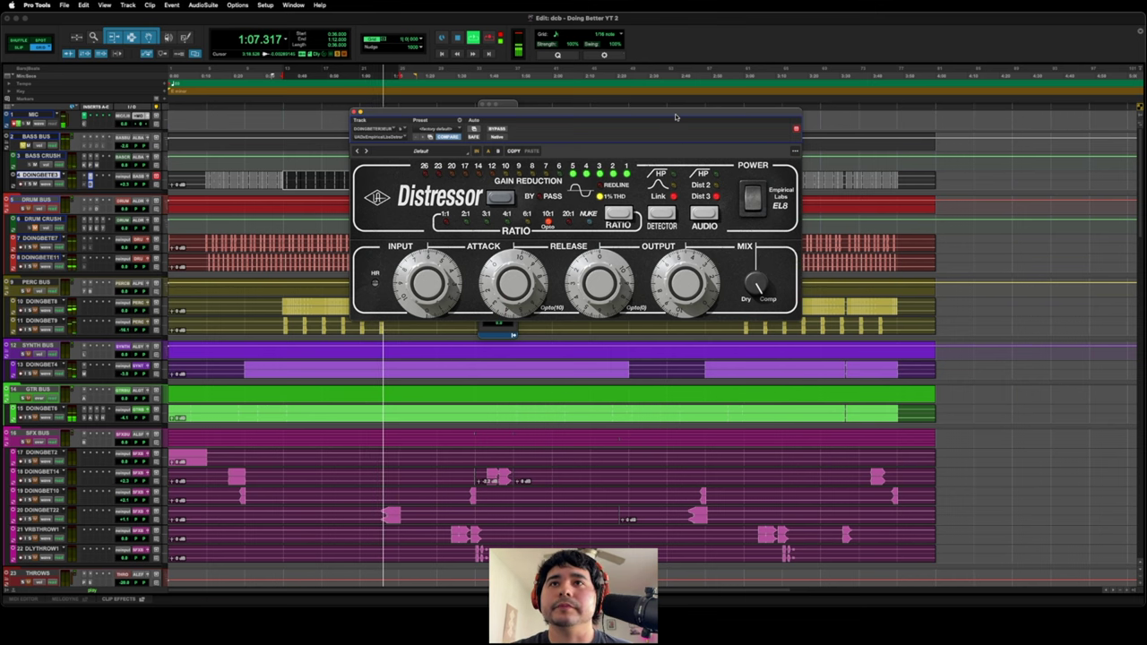
pyautogui.moveTo(675, 116); pyautogui.dragTo(676, 113)
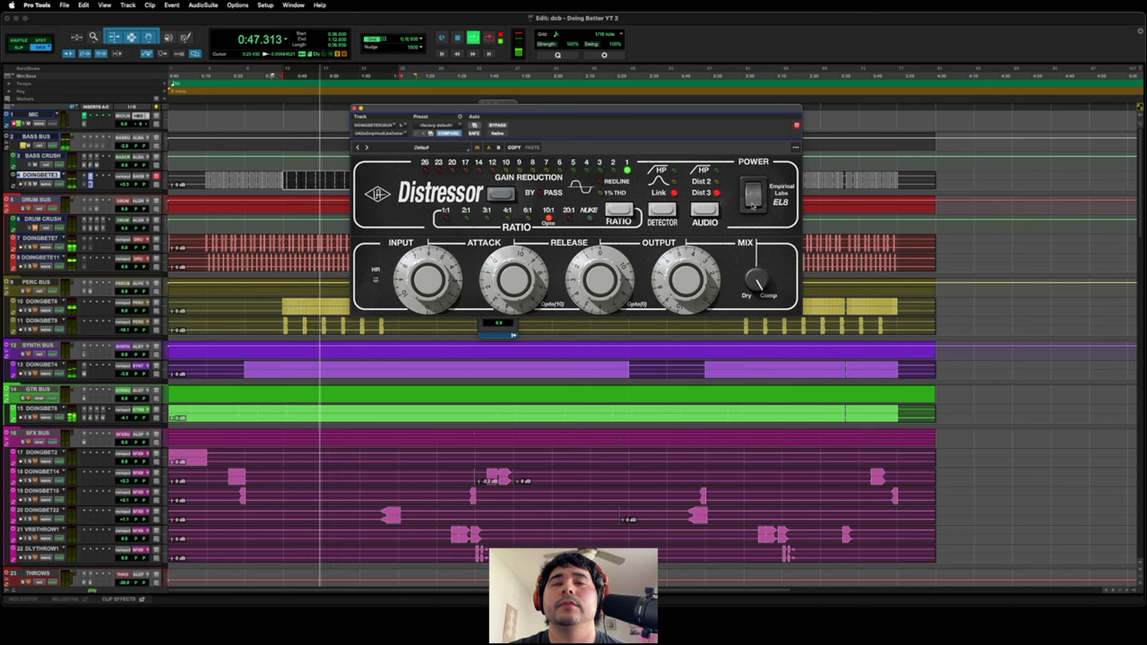
pyautogui.click(752, 199)
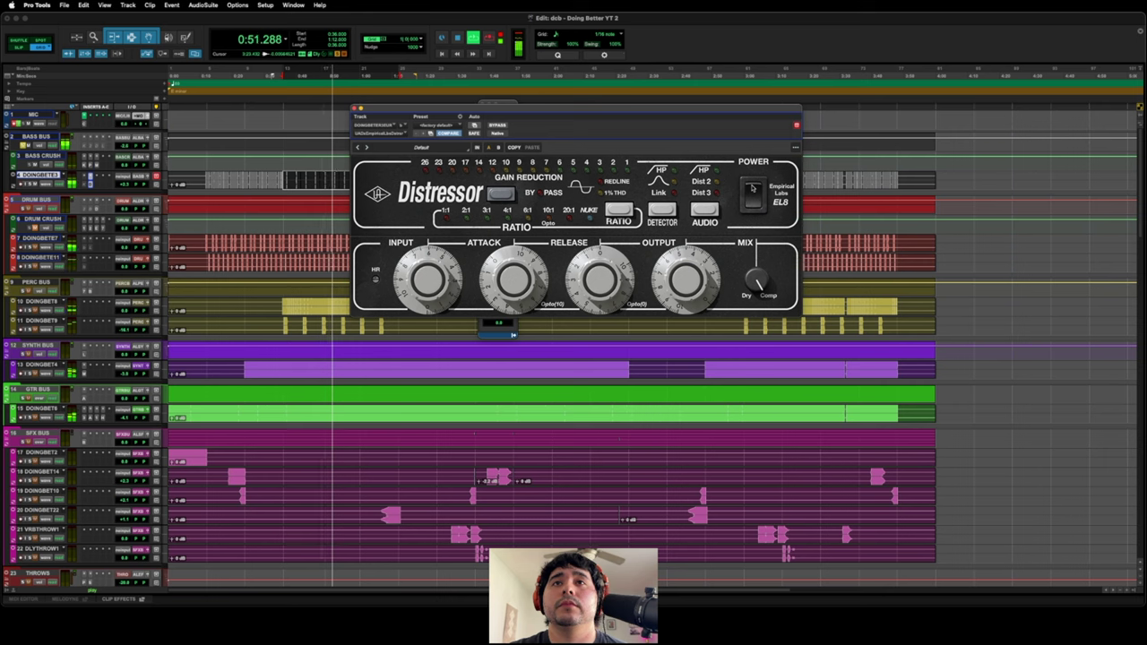
pyautogui.click(753, 190)
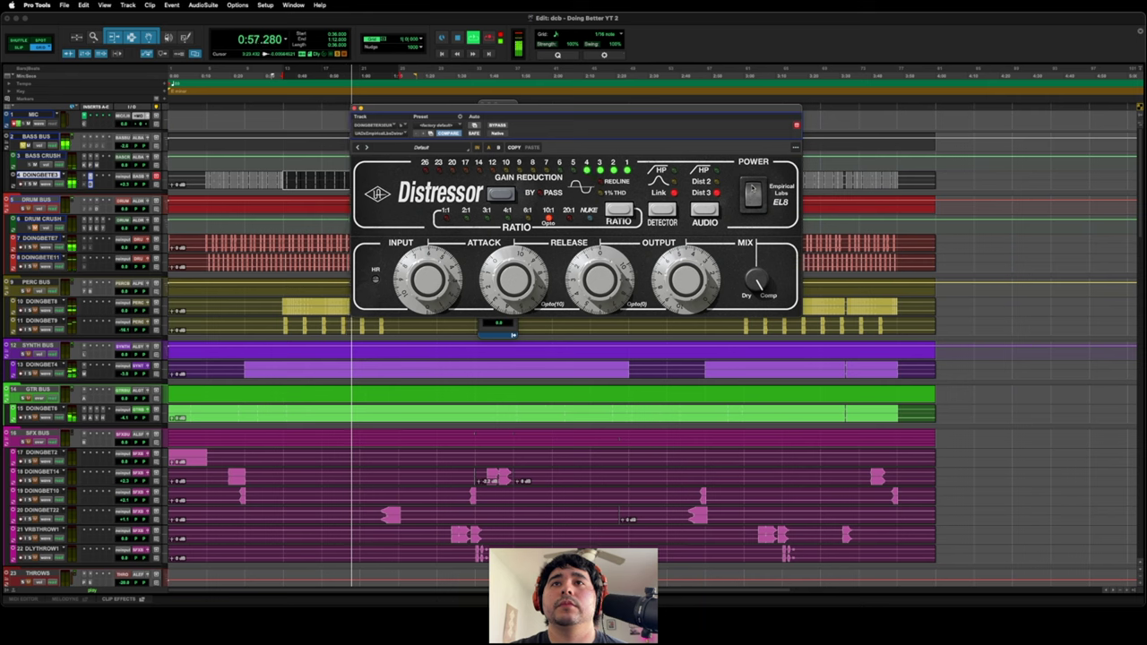
pyautogui.click(751, 188)
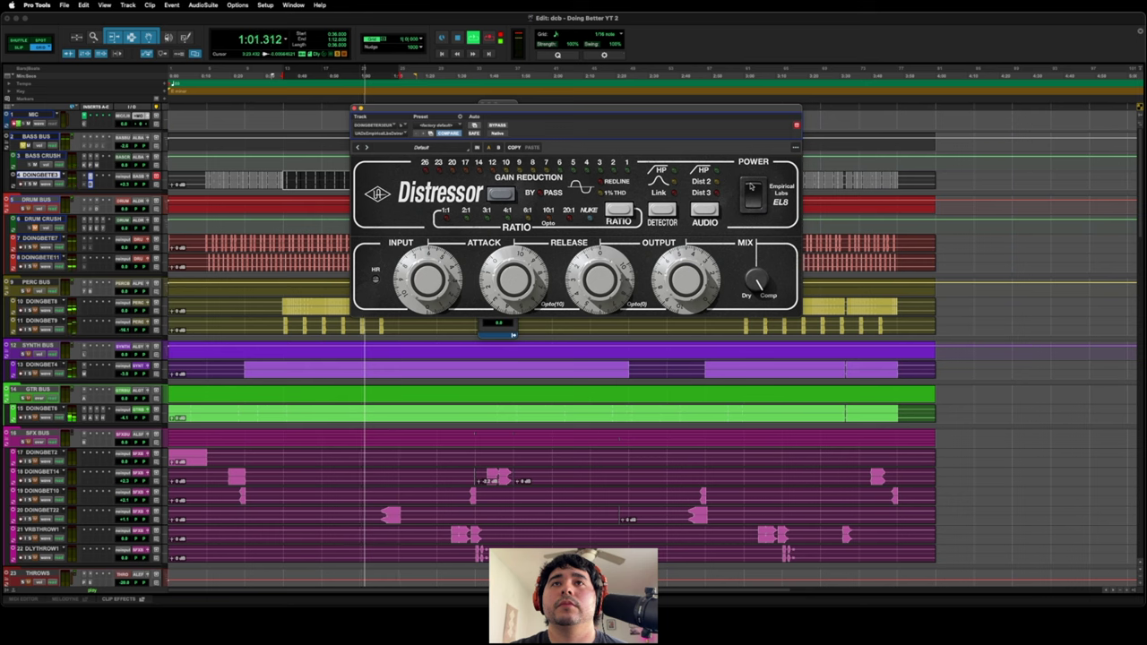
pyautogui.click(752, 187)
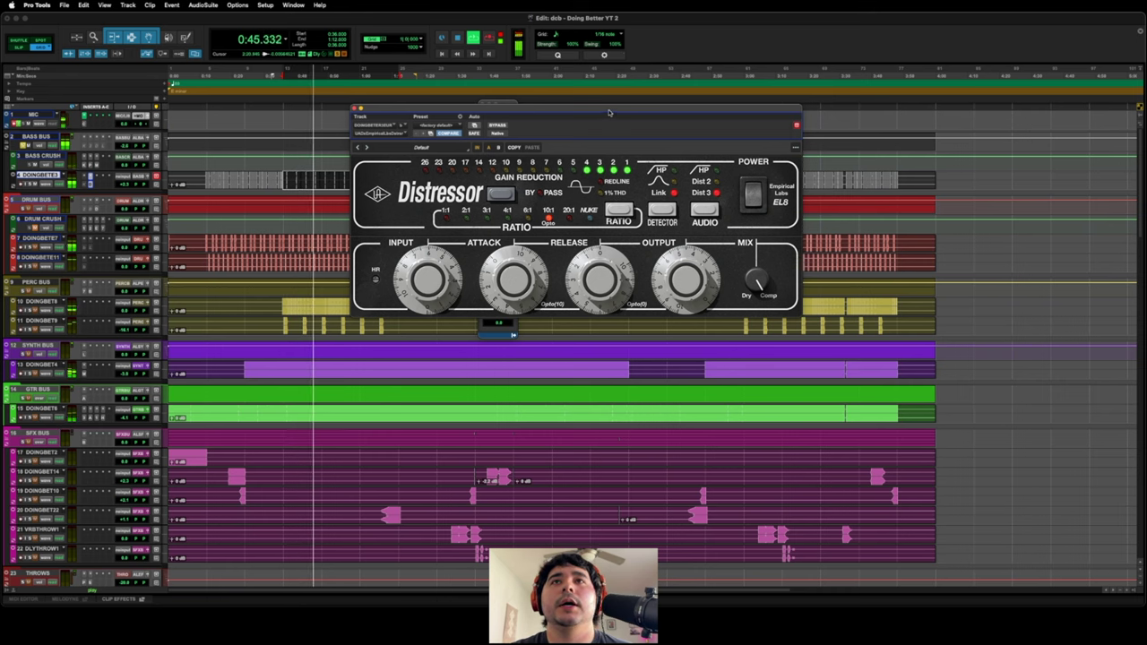
# Step: Stop playback, bring up the Distressor on the DRUM BUS track, and play the loop again
pyautogui.moveTo(609, 113); pyautogui.dragTo(600, 107)
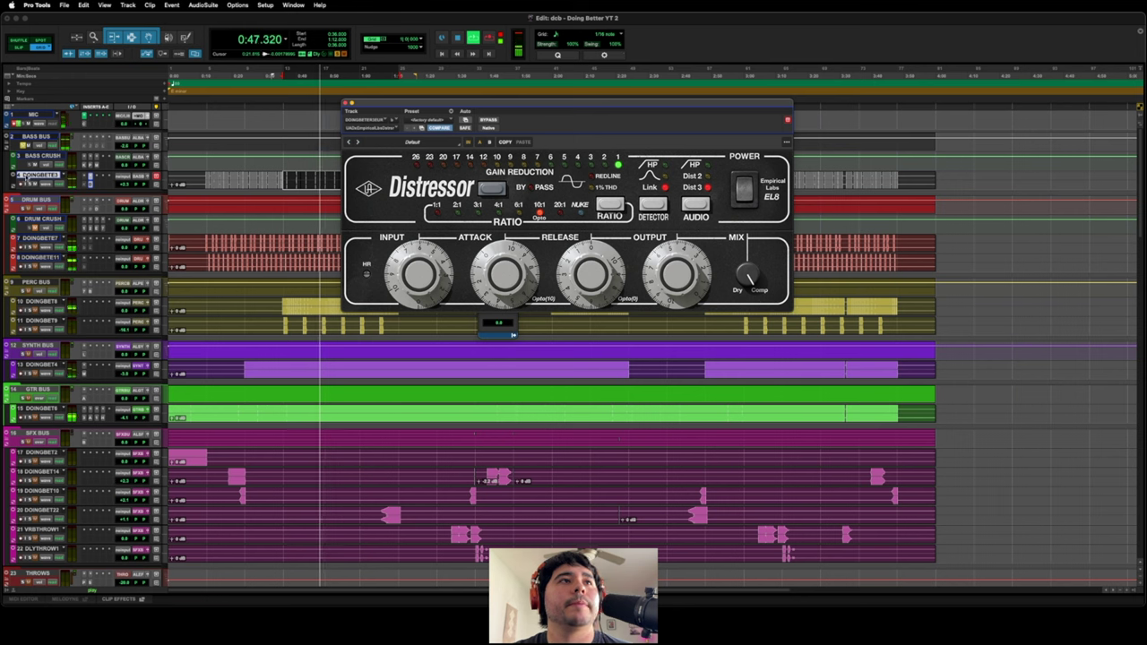
pyautogui.press('space')
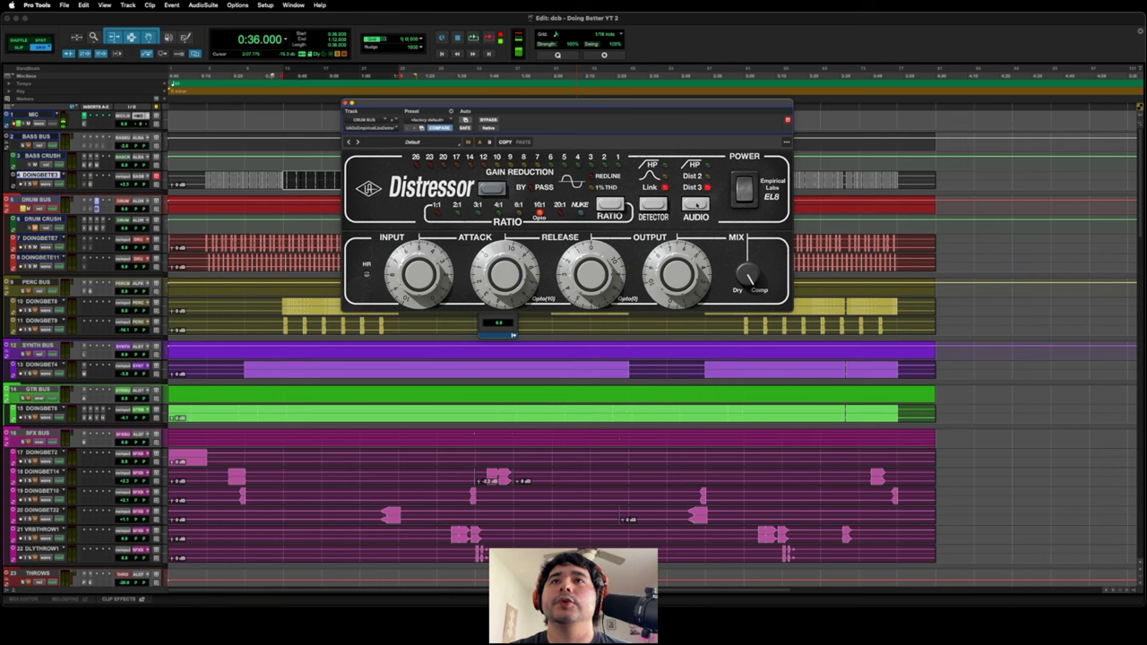
pyautogui.press('space')
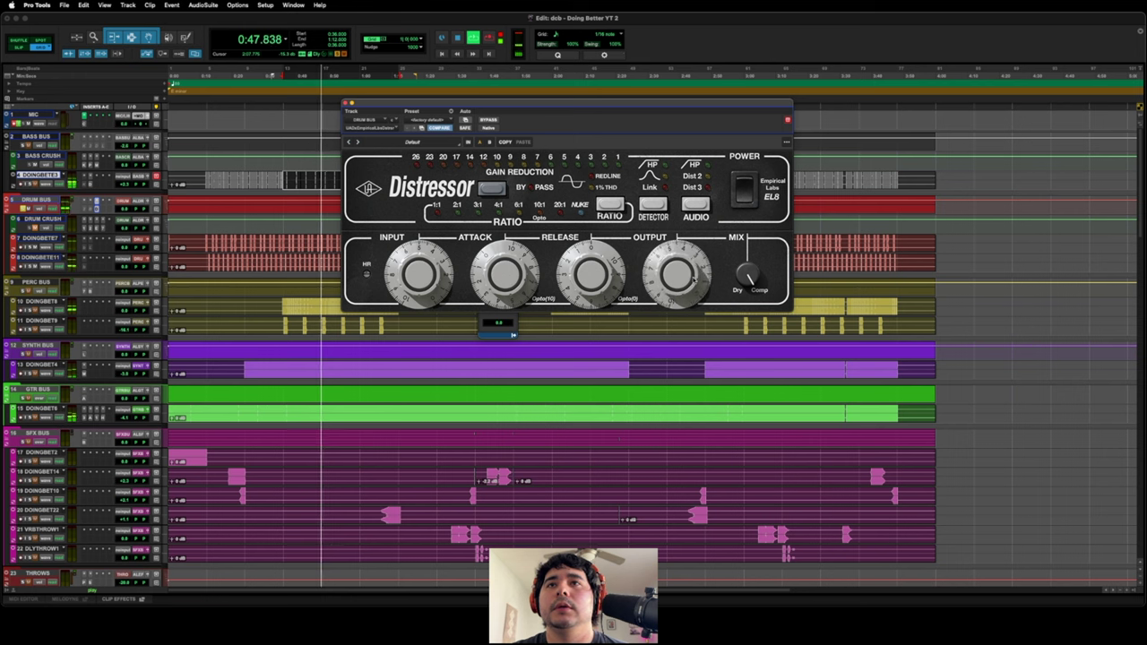
# Step: Compare the drum bus sound with its Distressor powered off and on while the loop plays, leaving it on
pyautogui.click(744, 187)
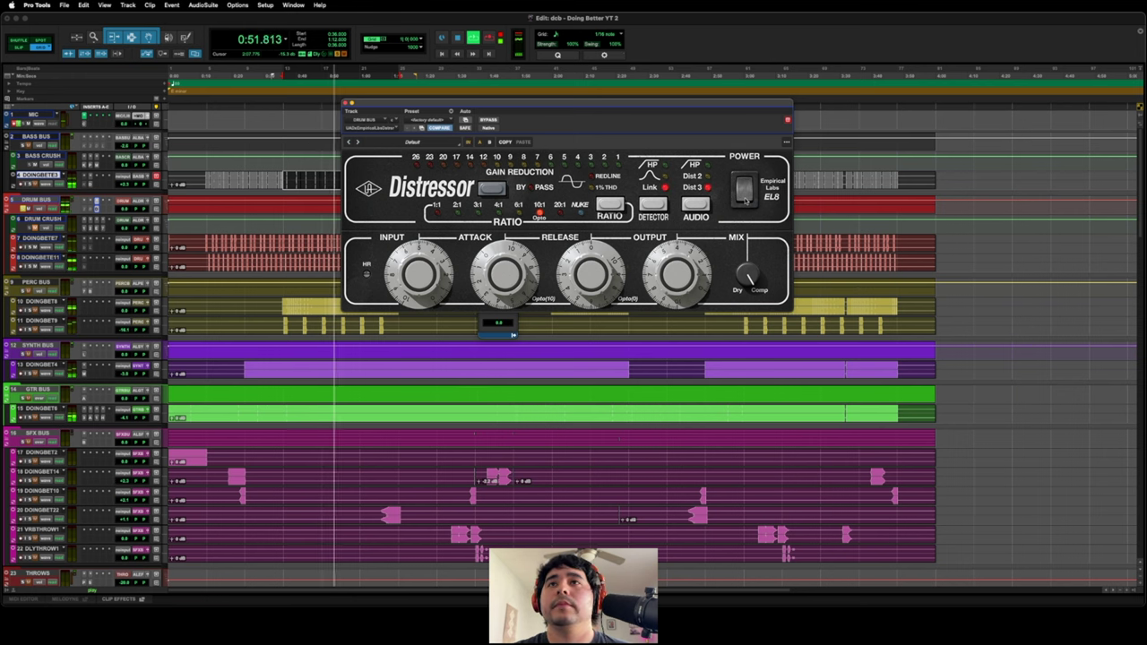
pyautogui.click(744, 199)
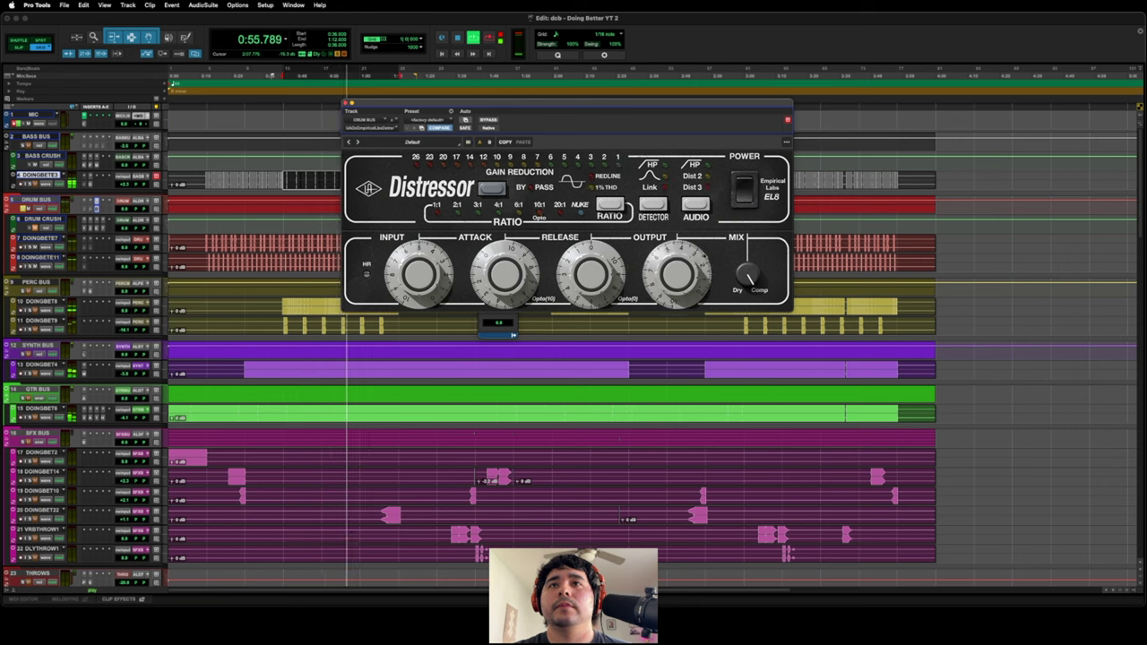
pyautogui.click(744, 199)
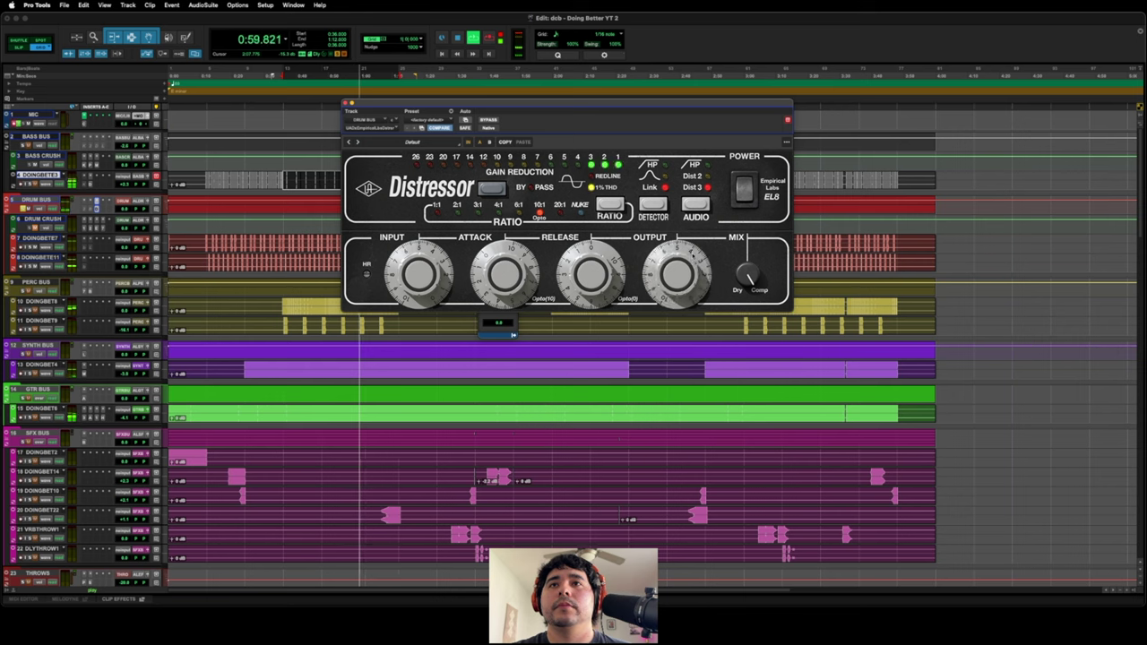
pyautogui.click(743, 188)
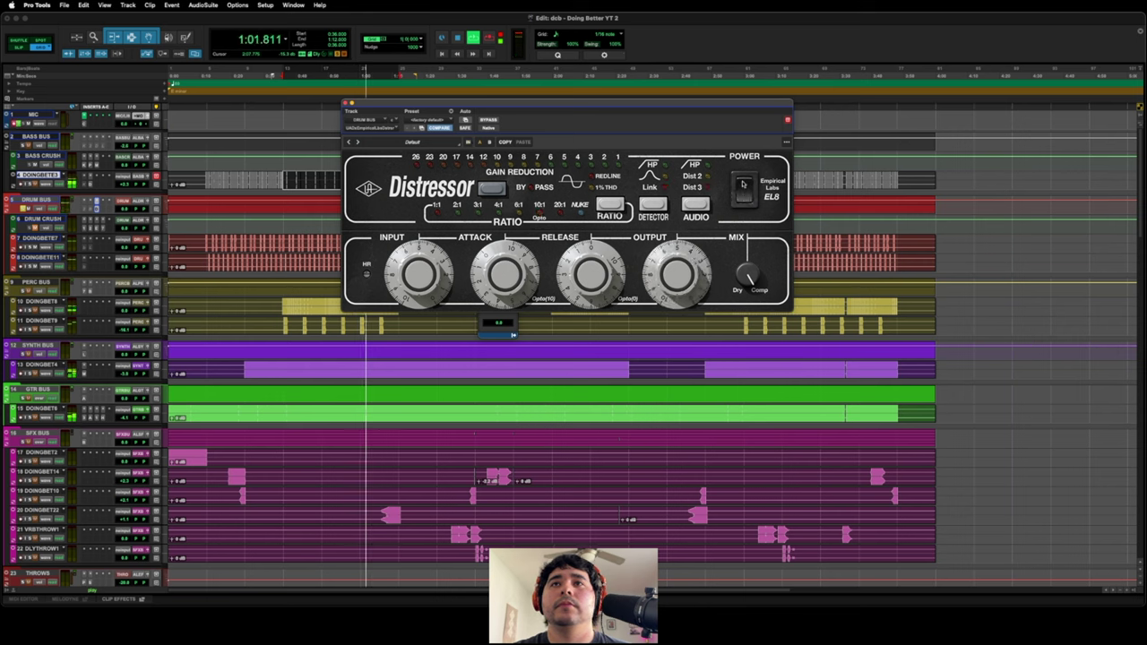
pyautogui.click(743, 185)
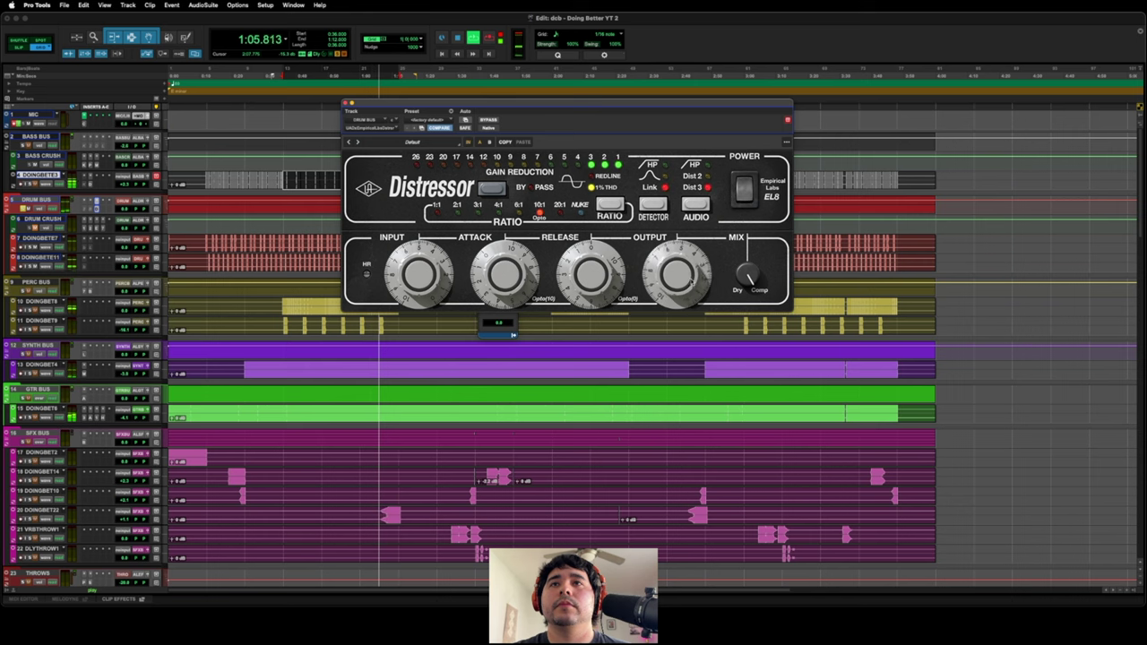
pyautogui.click(743, 184)
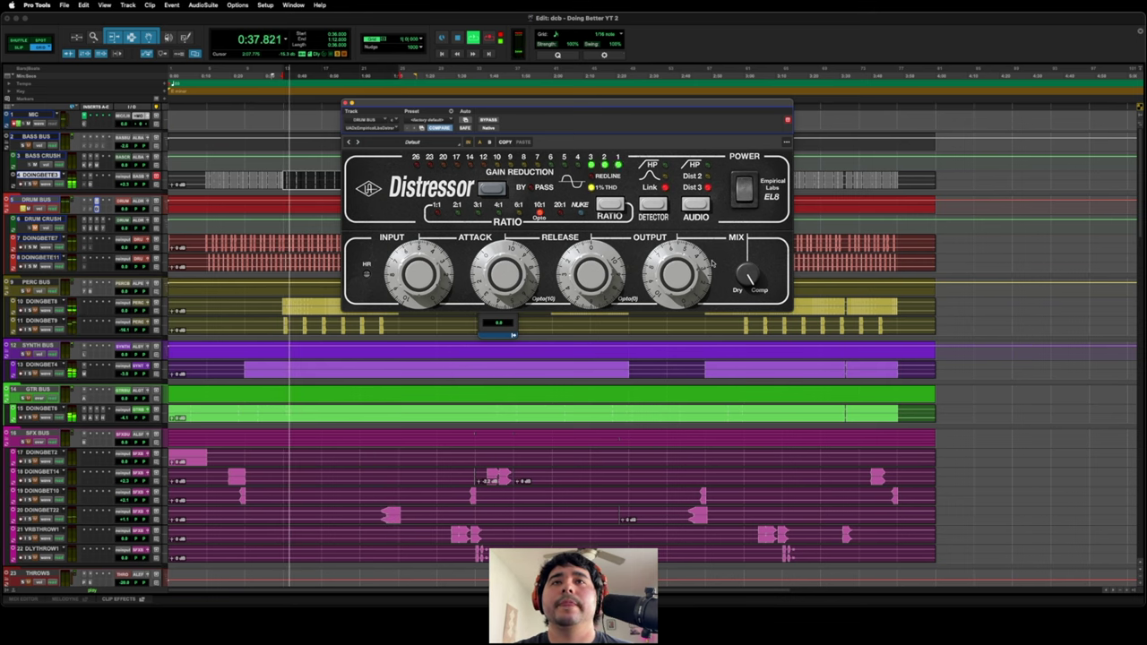
pyautogui.click(744, 185)
pyautogui.click(745, 184)
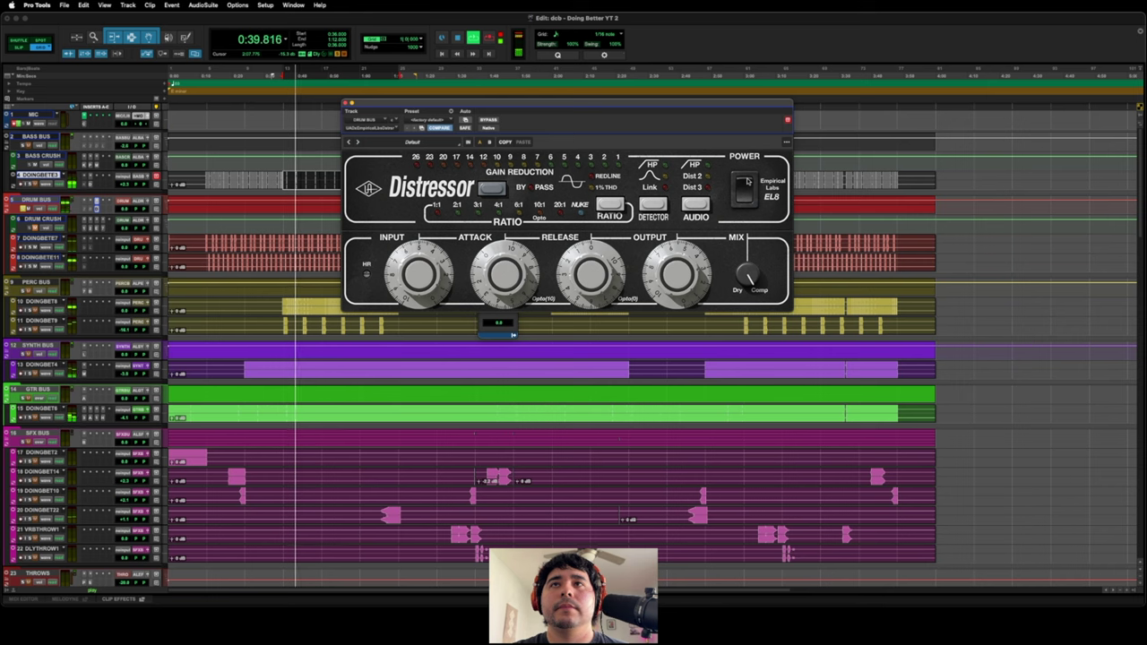
pyautogui.click(745, 184)
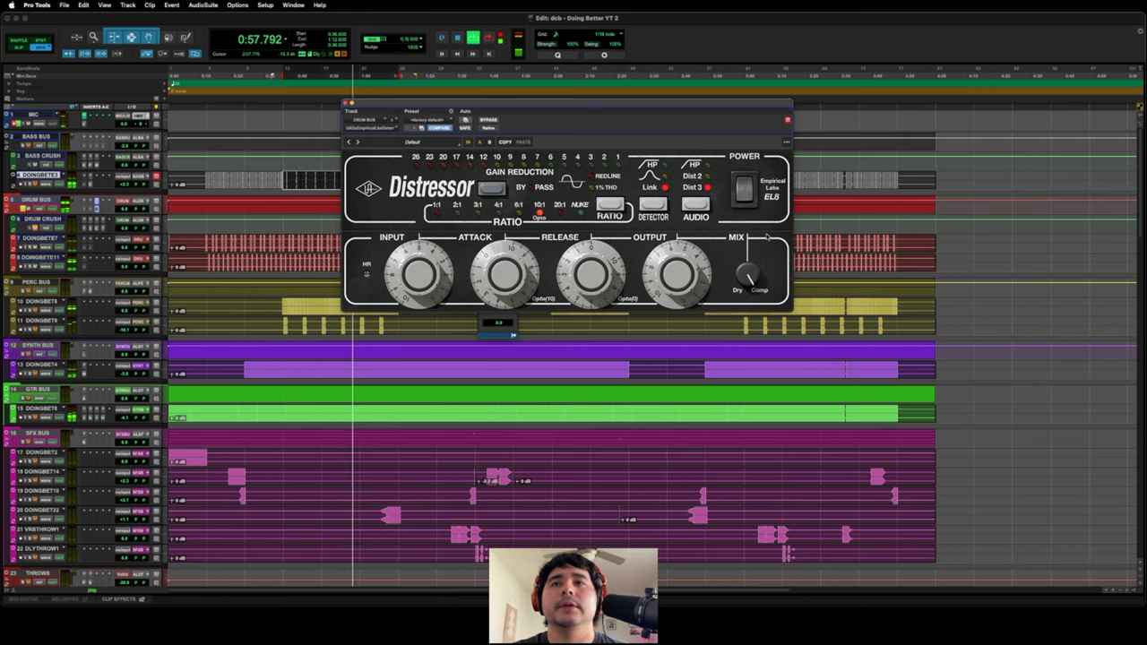
pyautogui.click(745, 187)
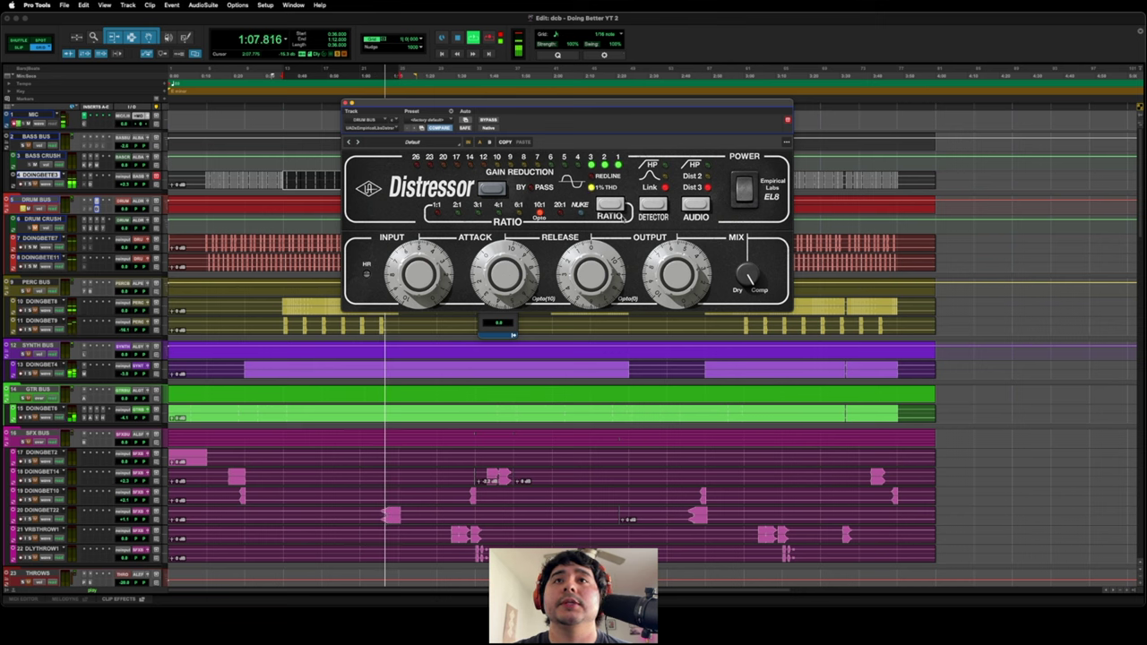
# Step: Drive the drum bus Distressor hard with the Nuke ratio and input at about 10, compensating with a lower output
pyautogui.click(609, 205)
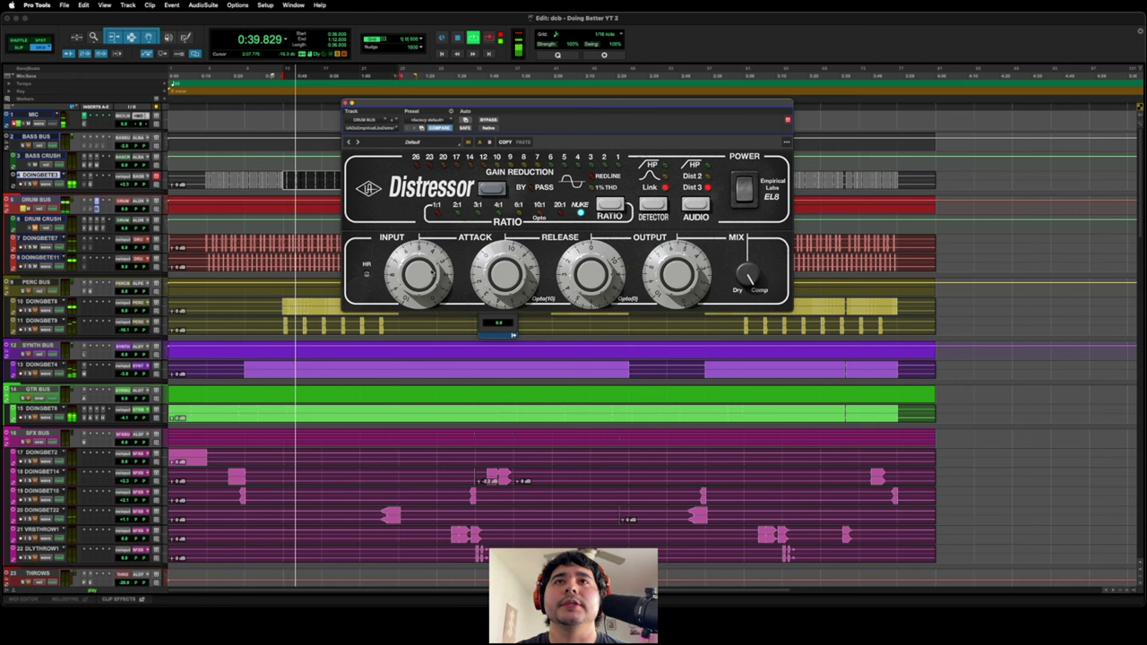
pyautogui.moveTo(434, 279); pyautogui.dragTo(432, 243)
pyautogui.moveTo(706, 273); pyautogui.dragTo(697, 290)
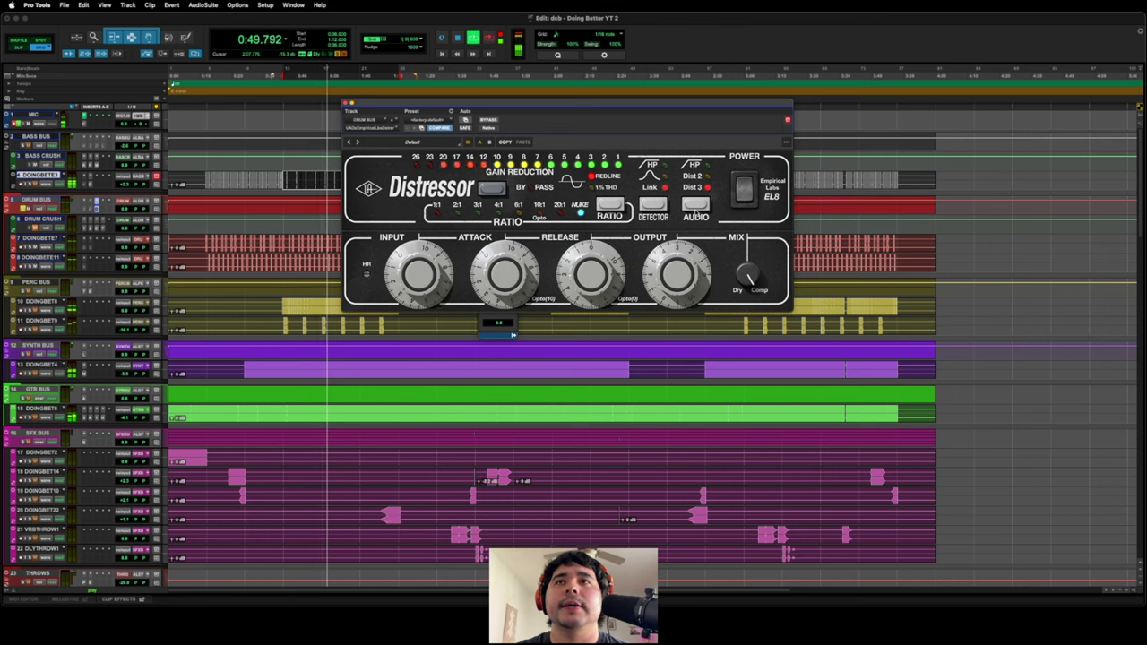
# Step: Audition the drum bus Distressor's audio modes, including HP, Dist 2 and Dist 3, during playback, ending on Dist 3
pyautogui.click(696, 208)
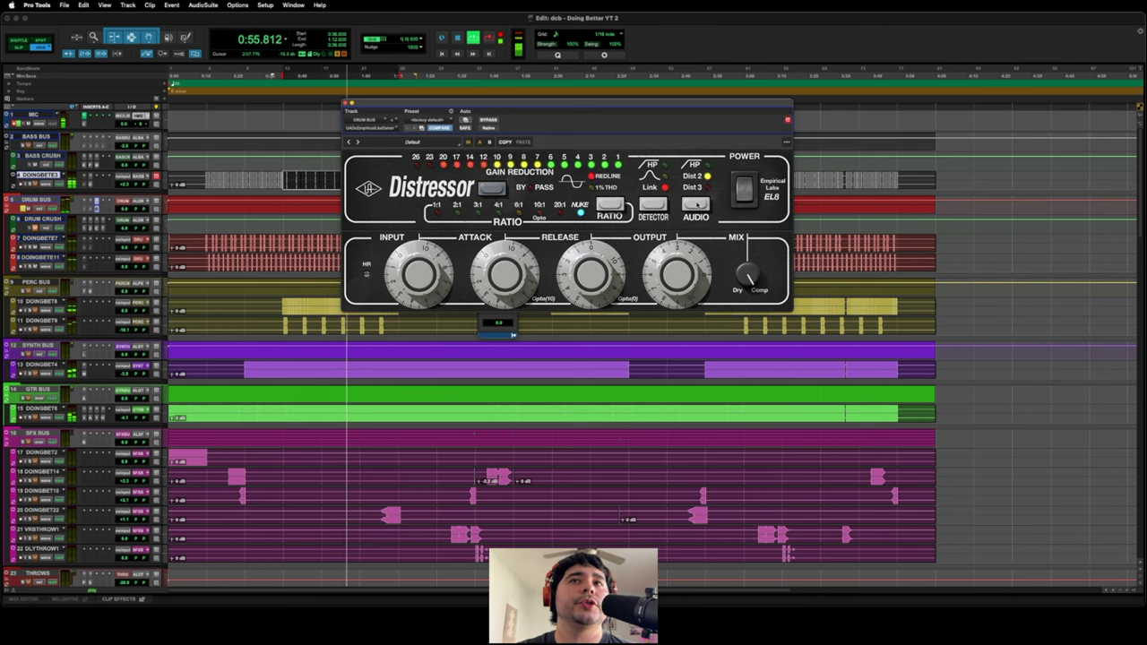
pyautogui.click(696, 206)
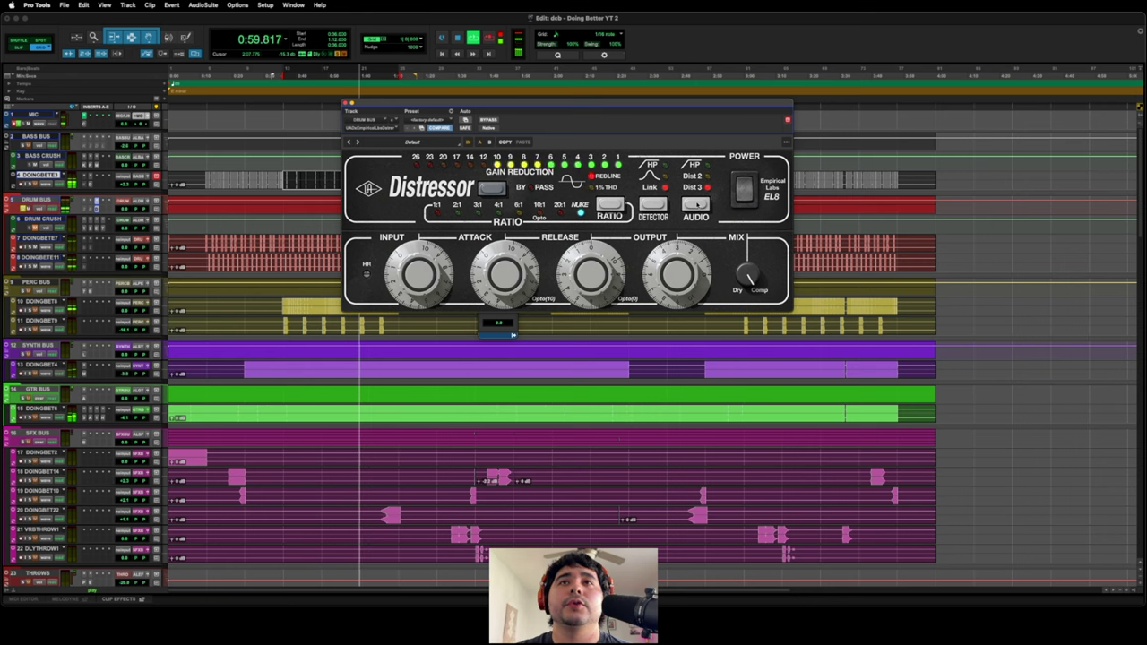
pyautogui.click(696, 206)
pyautogui.click(696, 206)
pyautogui.click(696, 206)
pyautogui.click(696, 206)
pyautogui.click(696, 206)
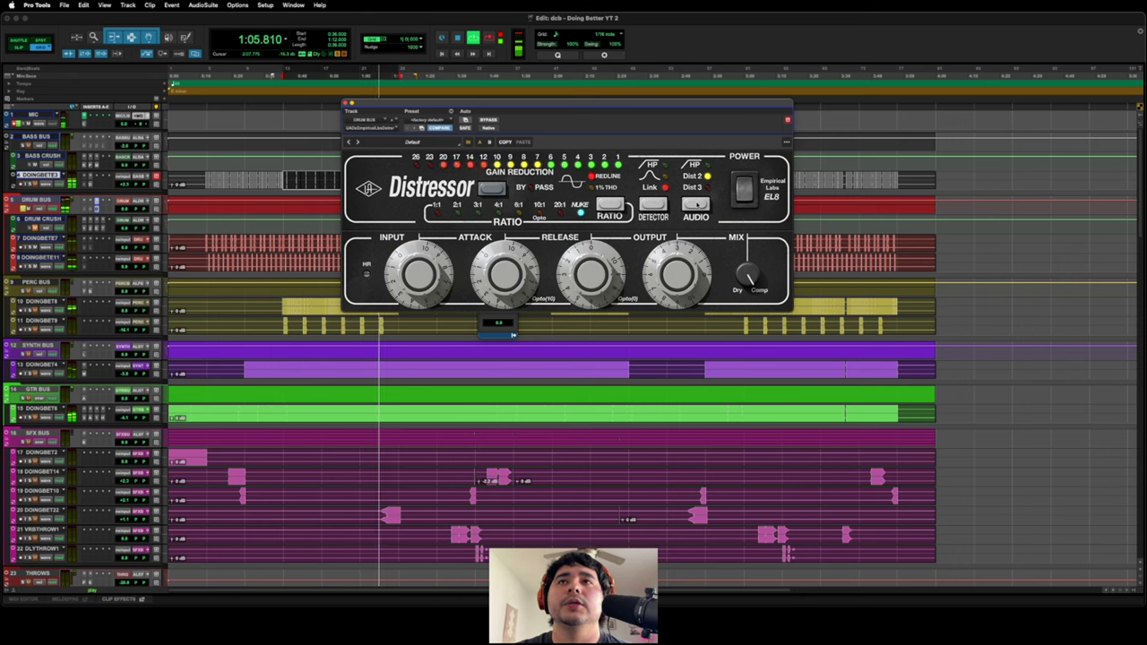
pyautogui.click(696, 205)
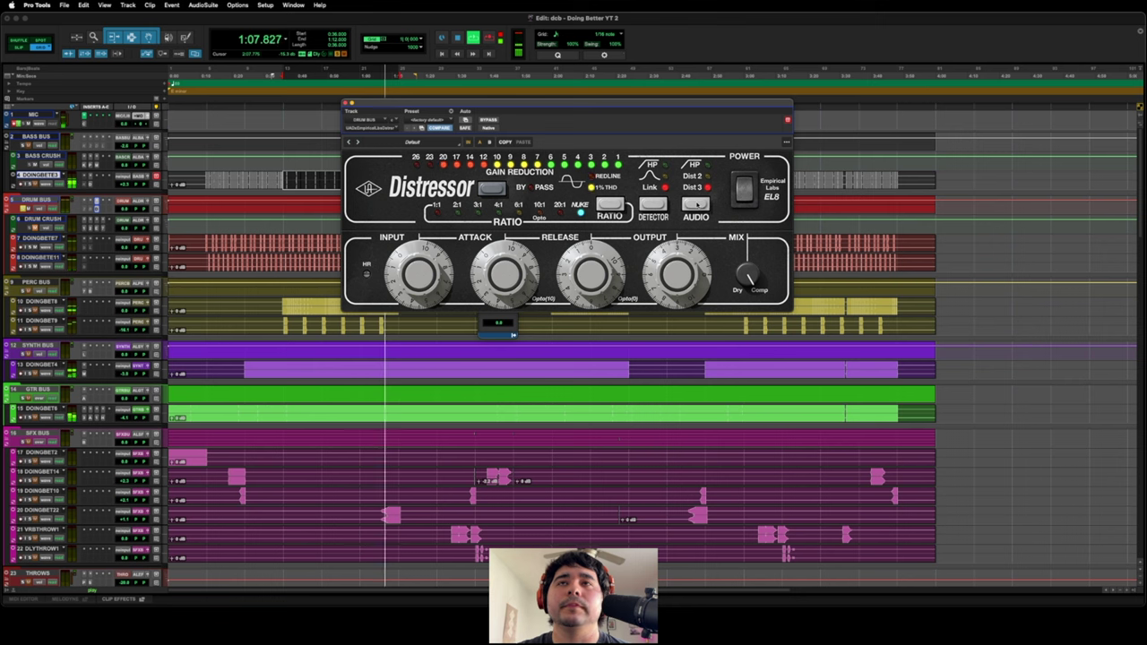
pyautogui.click(696, 205)
pyautogui.click(696, 205)
pyautogui.click(696, 205)
pyautogui.click(696, 206)
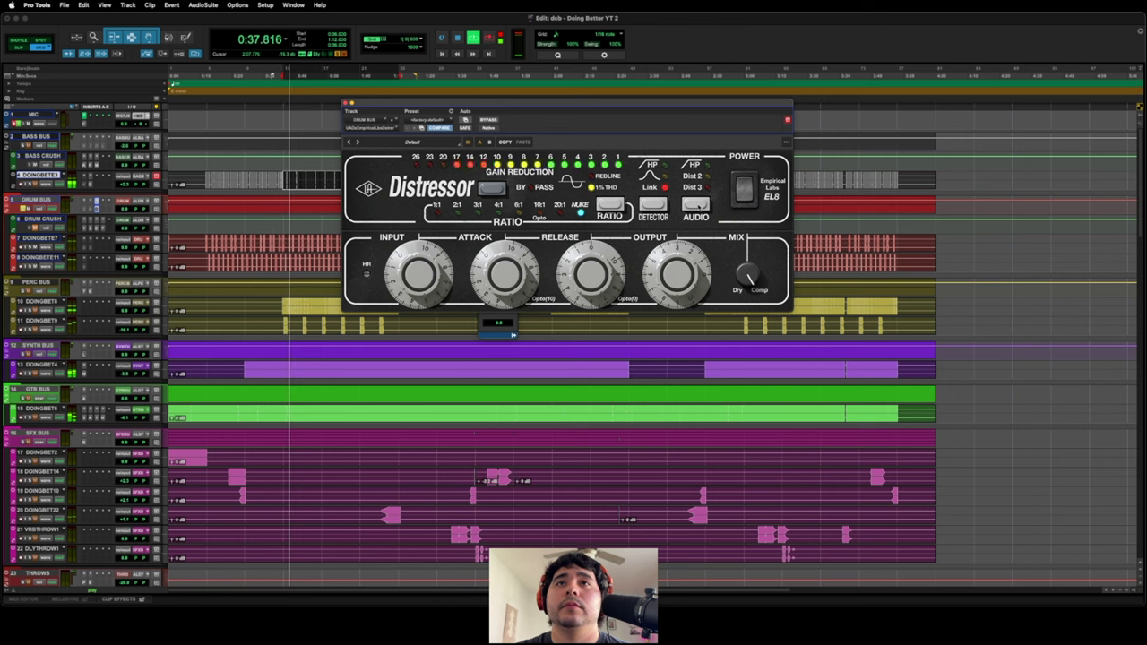
pyautogui.click(696, 206)
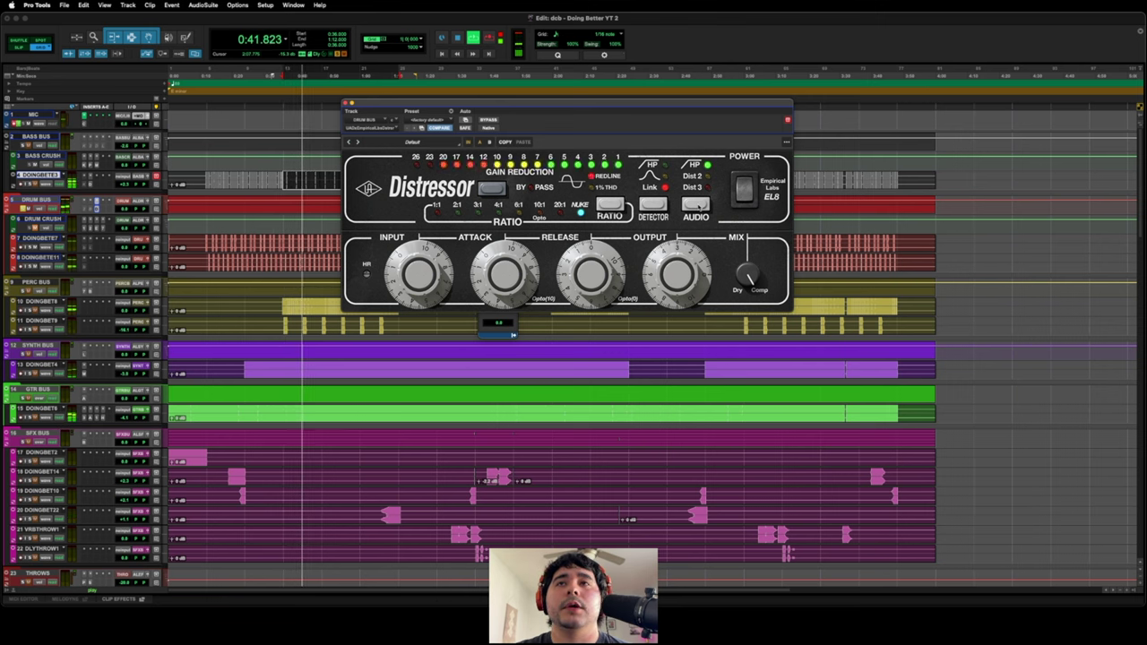
pyautogui.click(697, 205)
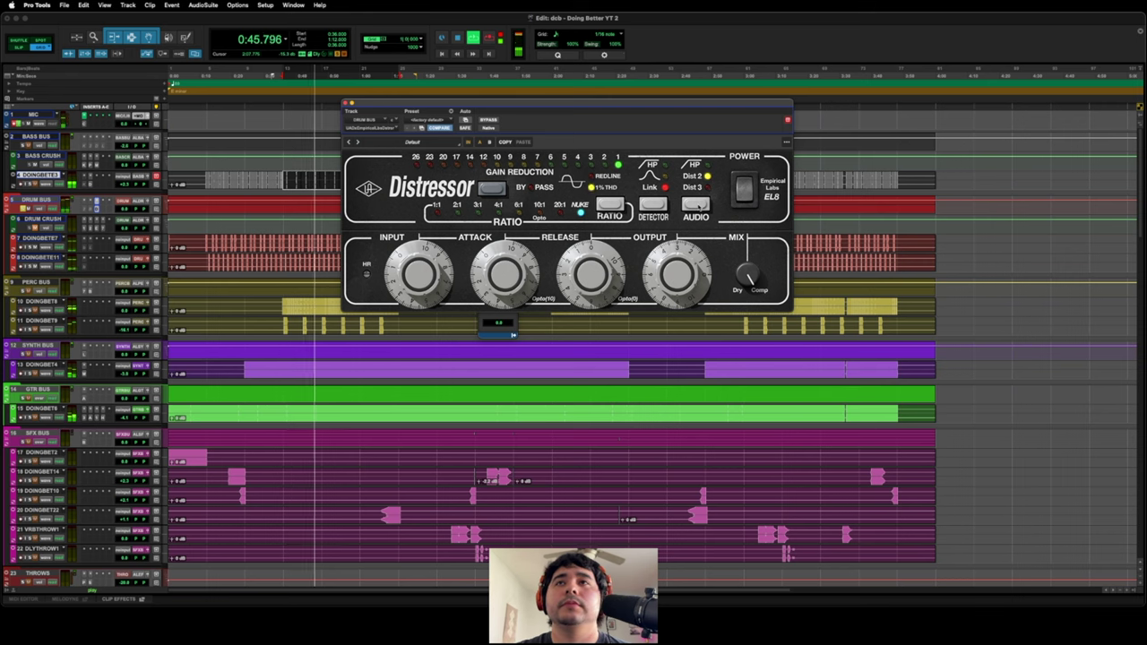
pyautogui.click(697, 205)
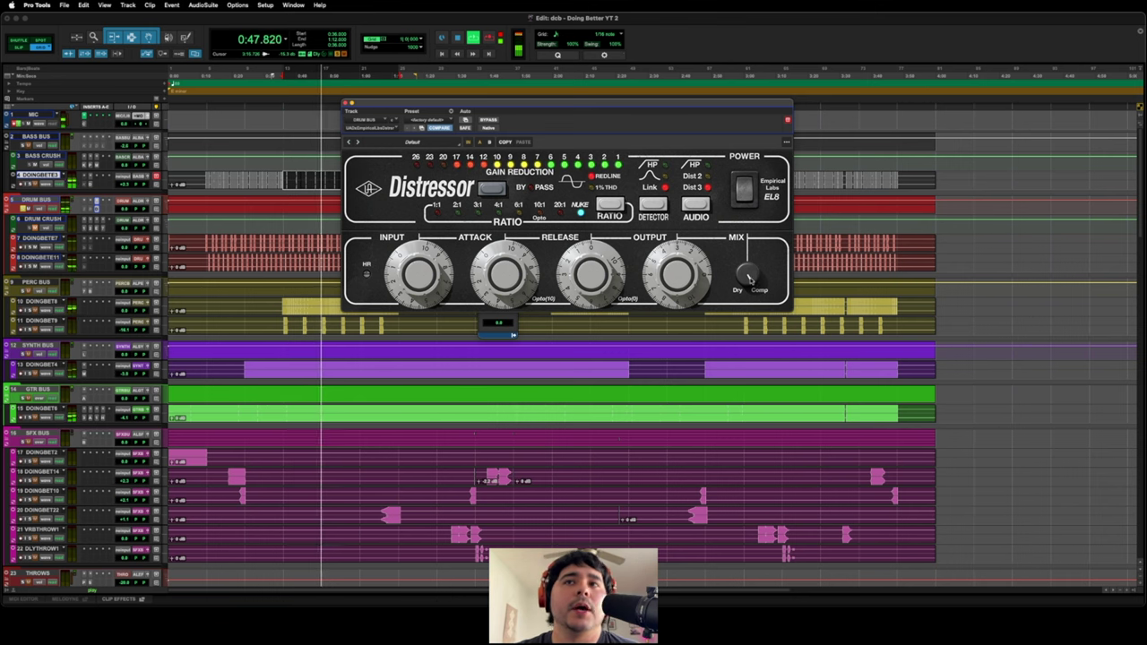
# Step: Lower the drum bus Distressor's mix most of the way toward Dry for parallel compression
pyautogui.moveTo(751, 279); pyautogui.dragTo(742, 326)
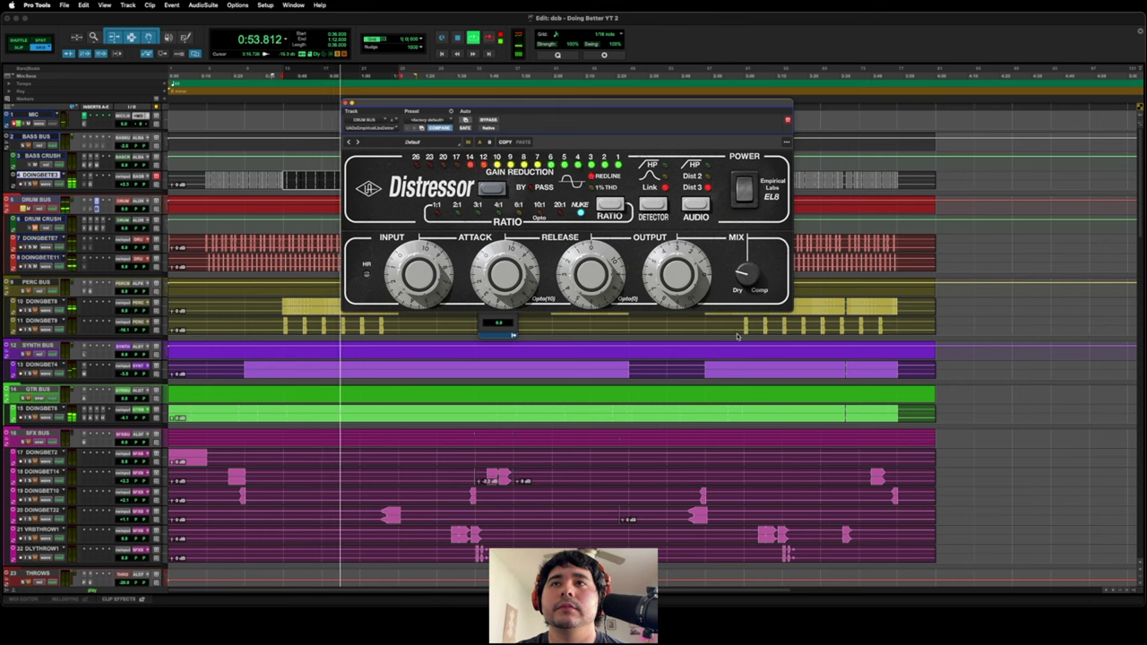
# Step: Compare the drum bus with its low-mix Distressor powered off and on during playback, leaving it on
pyautogui.click(744, 197)
pyautogui.click(744, 183)
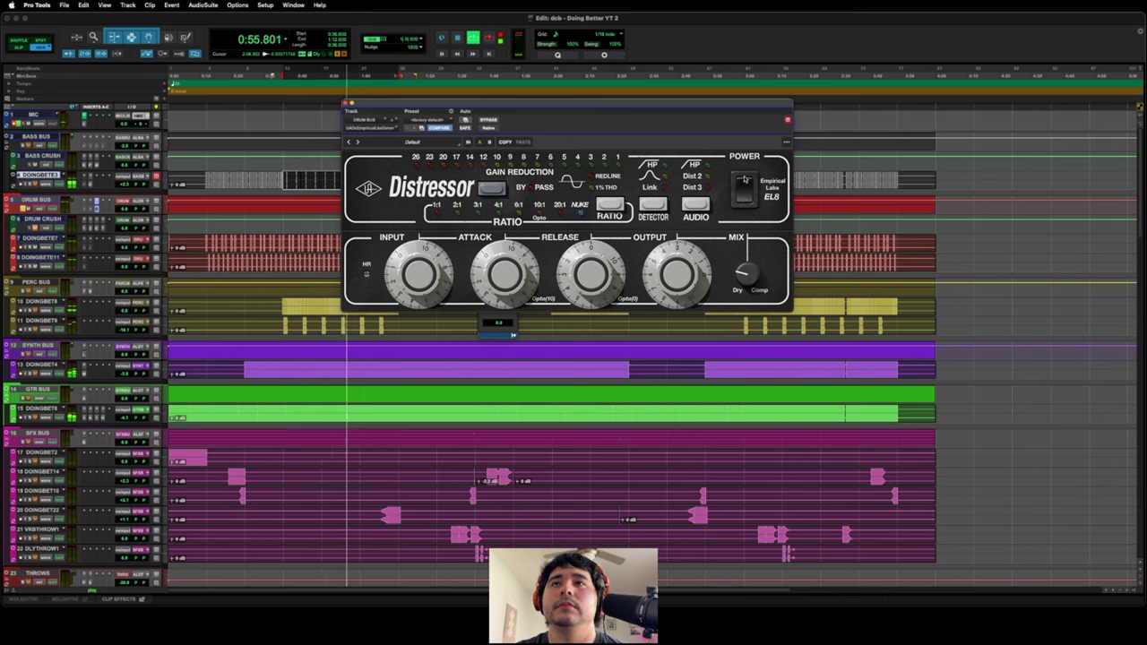
pyautogui.click(744, 186)
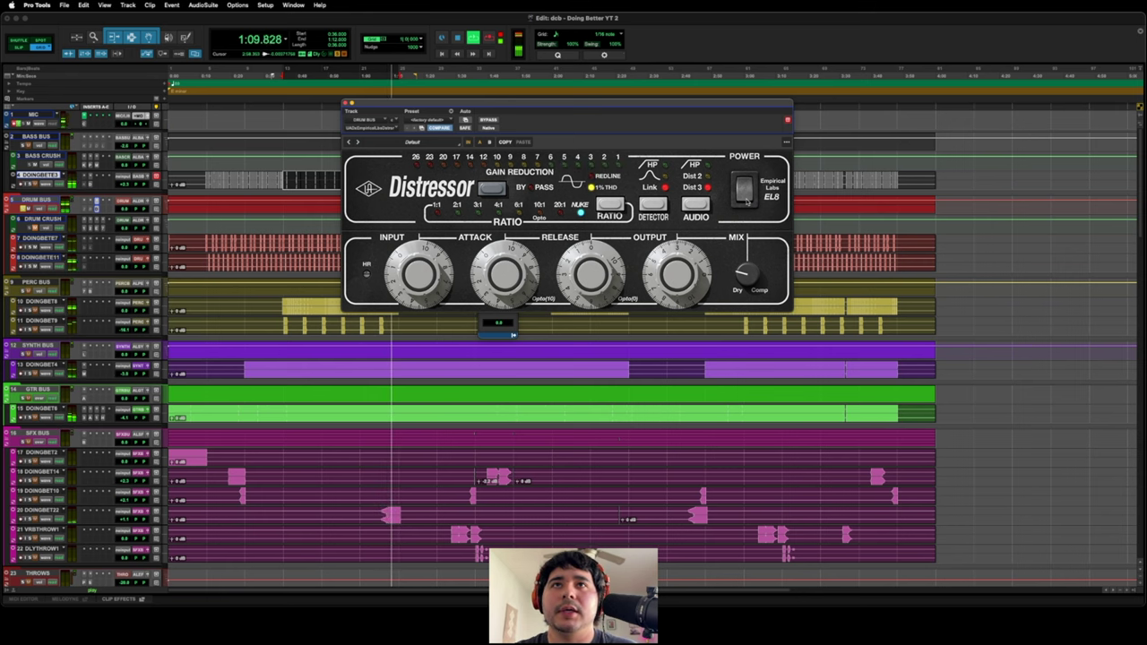
# Step: Replay the section and compare the drum bus Distressor's processing using its power switch and its own bypass, leaving it active
pyautogui.press('space')
pyautogui.press('space')
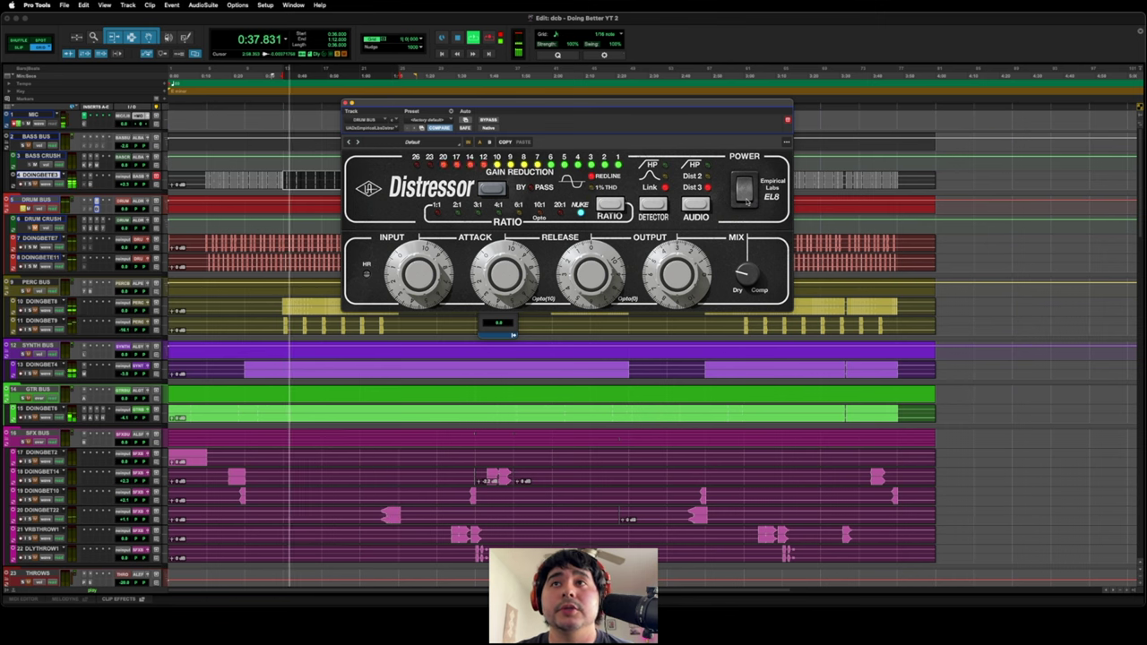
pyautogui.click(744, 189)
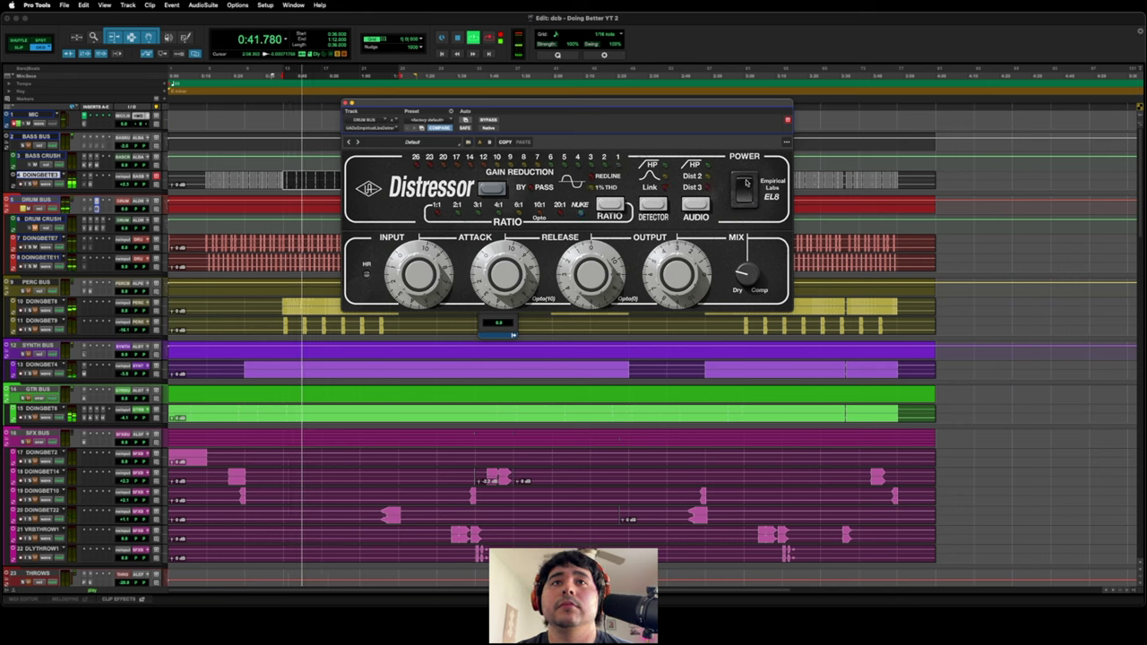
pyautogui.click(745, 188)
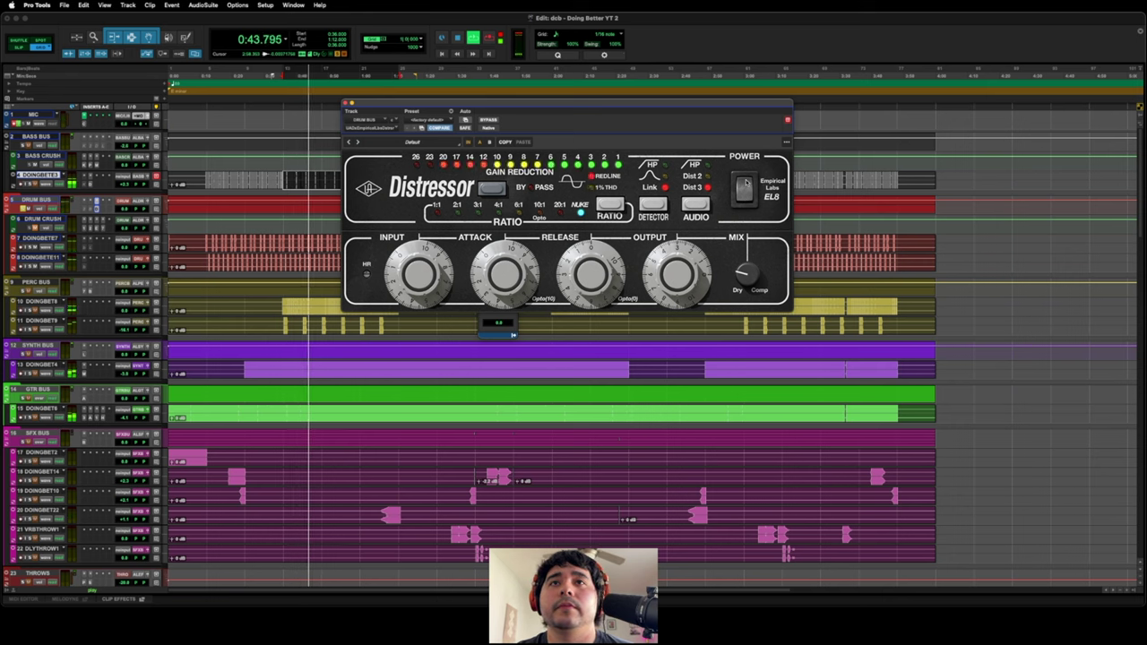
pyautogui.click(482, 190)
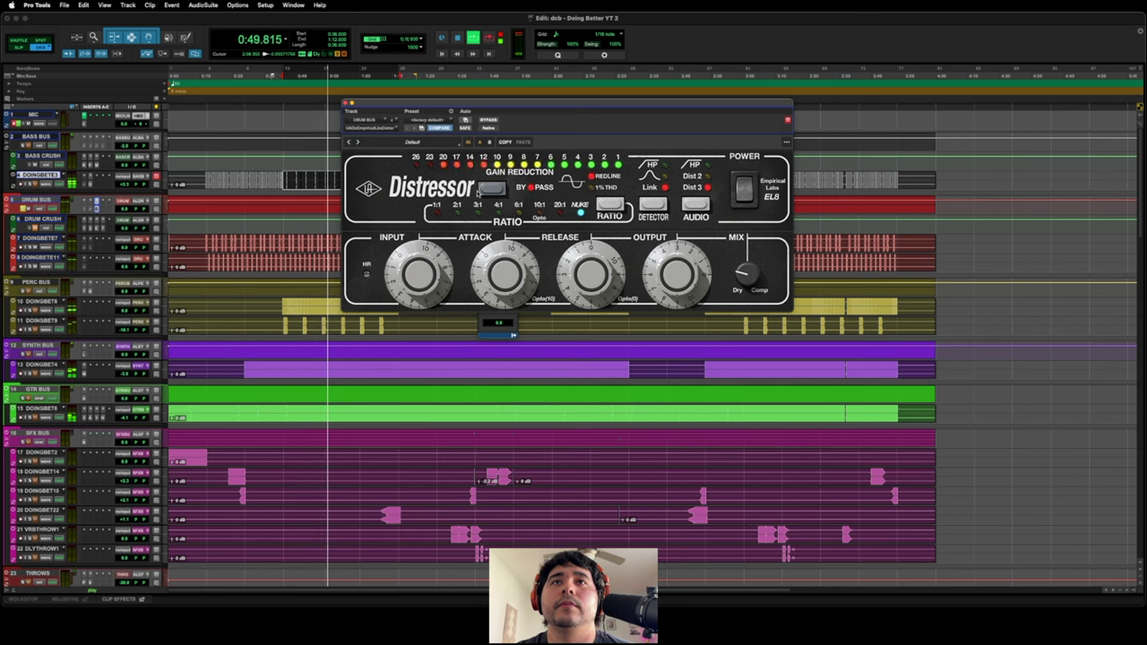
pyautogui.click(482, 190)
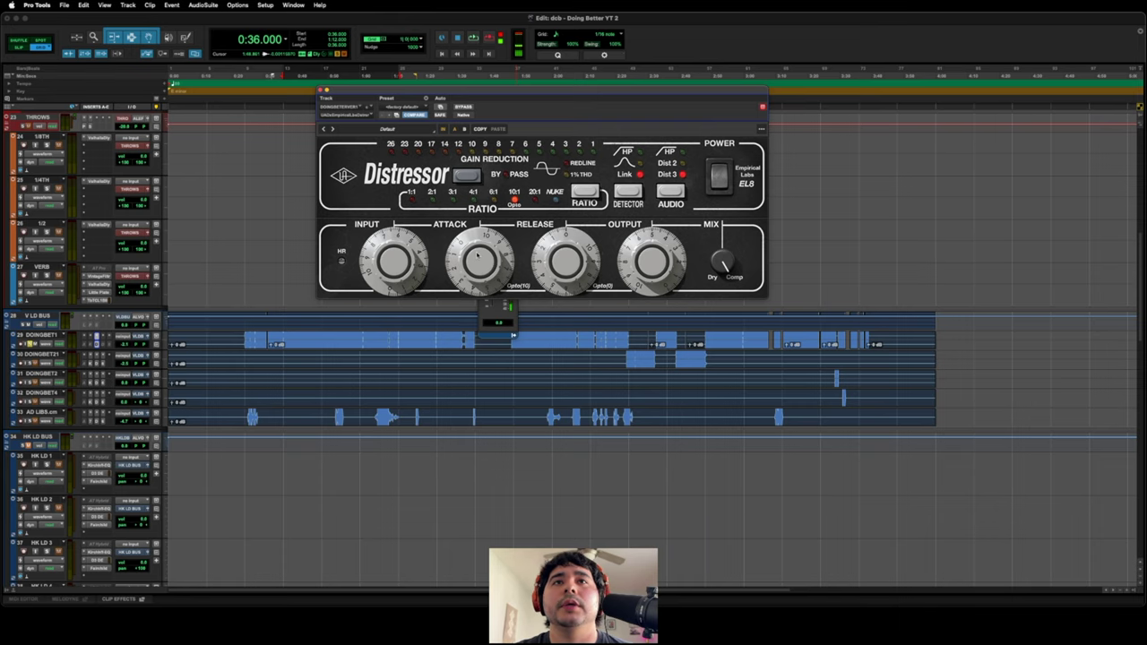
# Step: Play the DOINGBET1 lead vocal and compare it with the Distressor insert bypassed and active, leaving it active
pyautogui.click(95, 347)
pyautogui.click(96, 345)
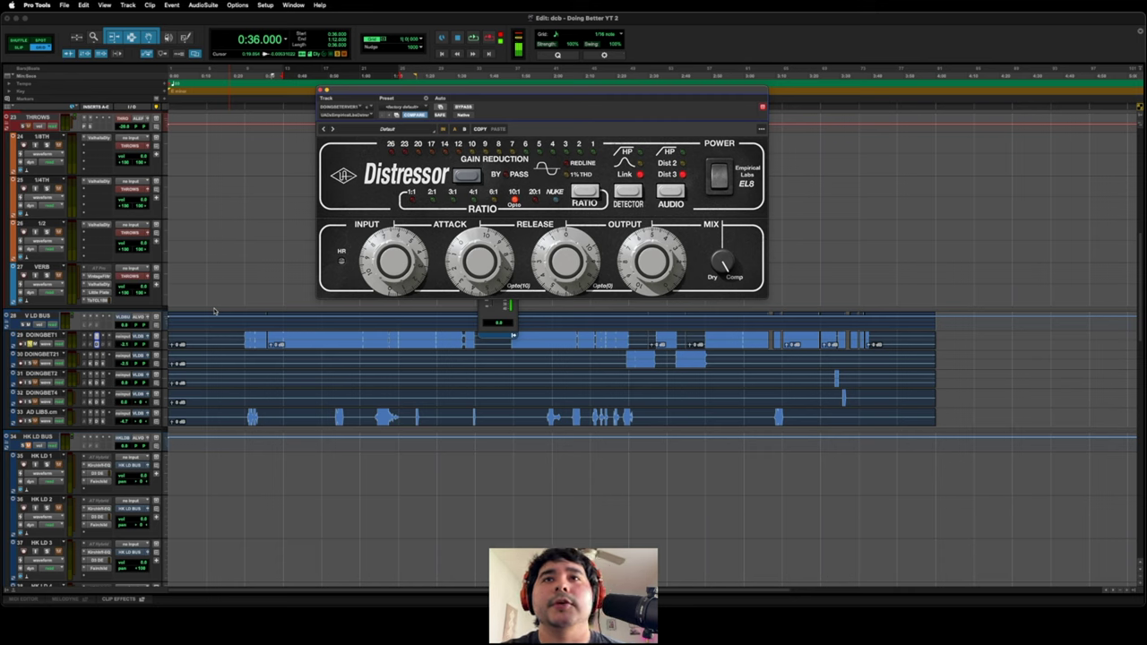
pyautogui.press('space')
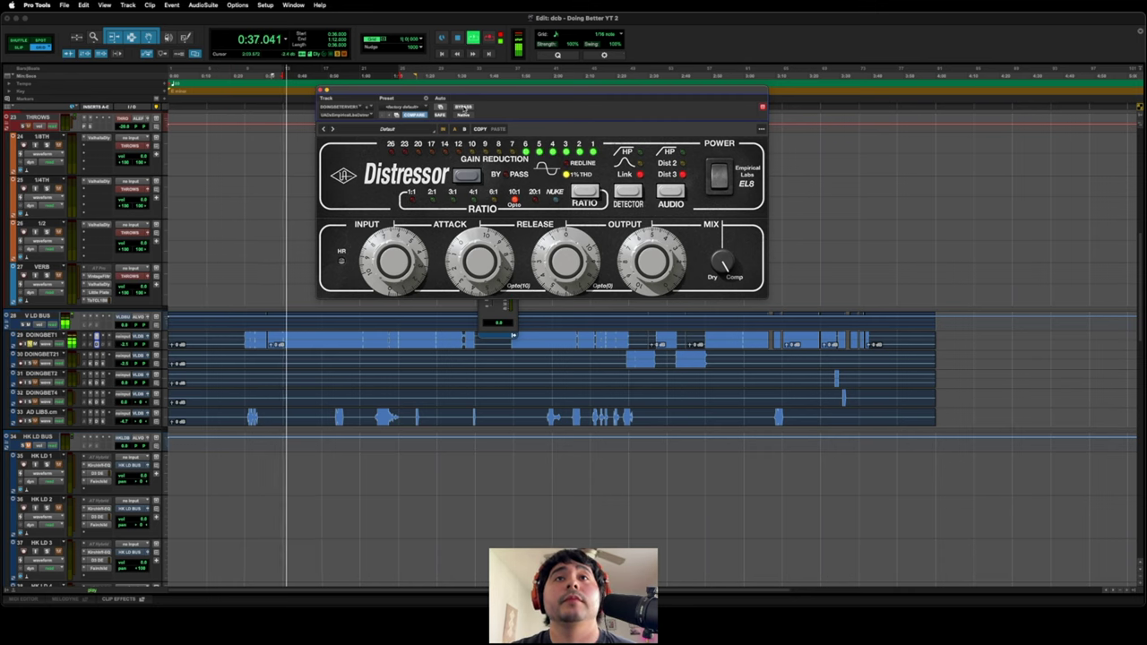
pyautogui.click(463, 108)
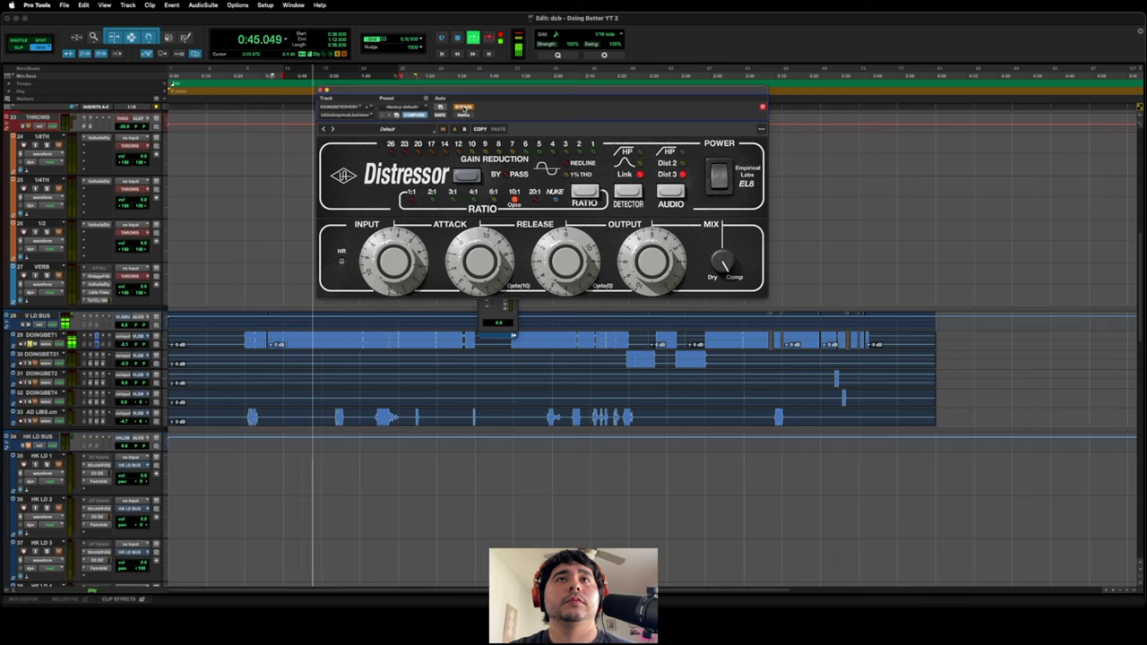
pyautogui.click(463, 108)
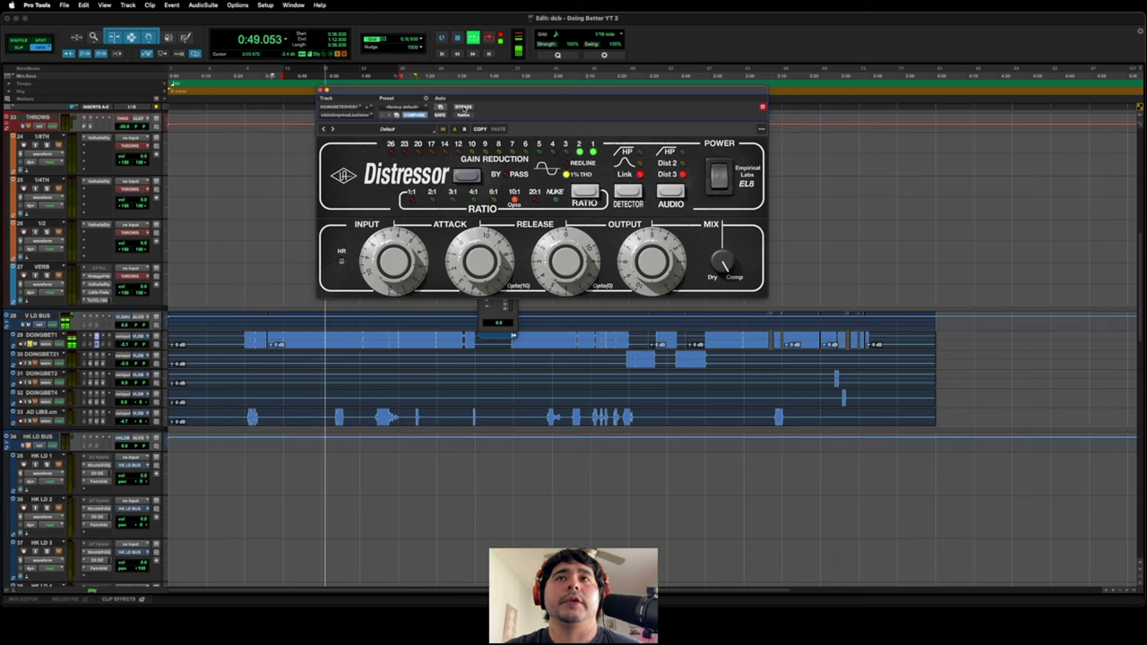
pyautogui.press('space')
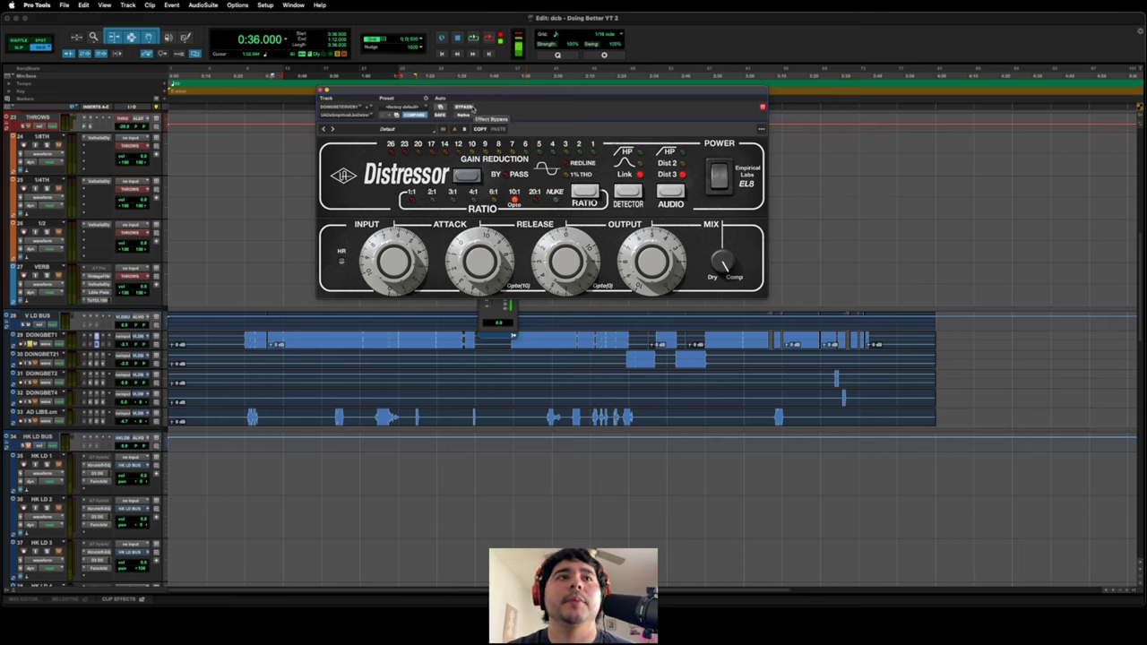
# Step: Compare the lead vocal using the Distressor's own bypass and power switches during playback, leaving the unit on
pyautogui.press('space')
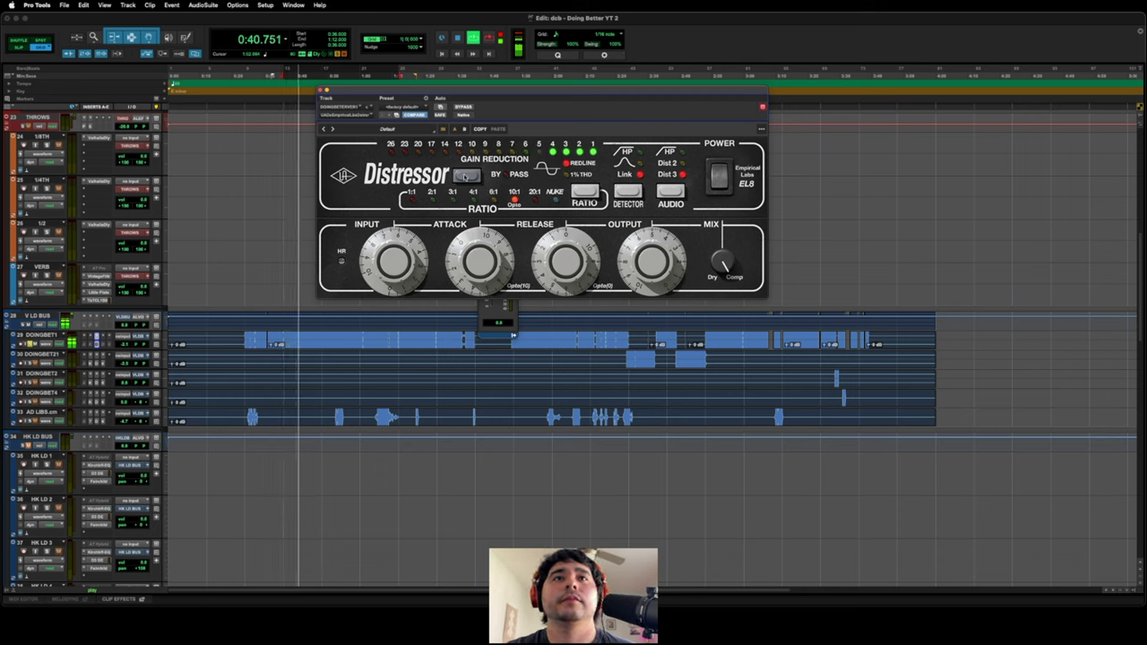
pyautogui.click(464, 176)
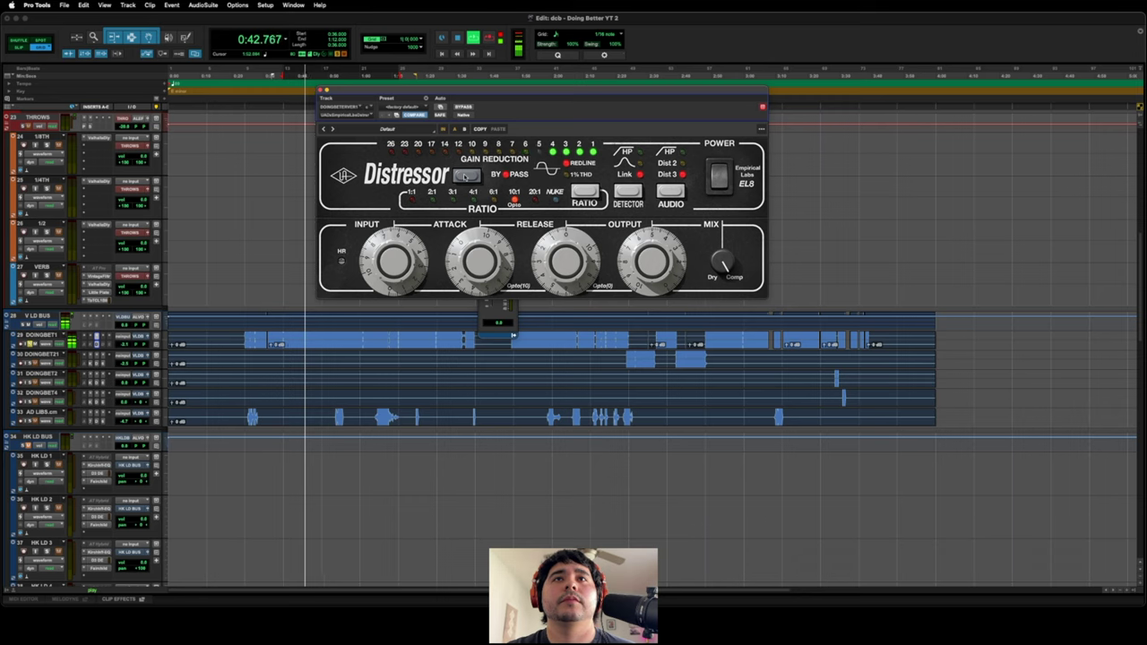
pyautogui.click(464, 177)
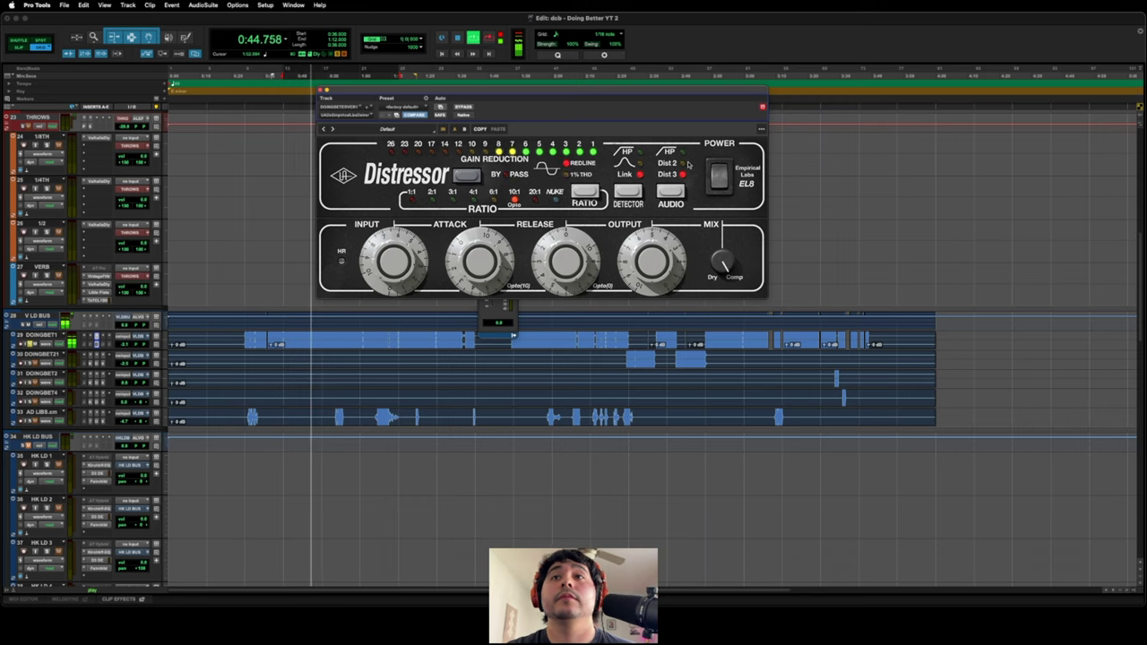
pyautogui.click(721, 183)
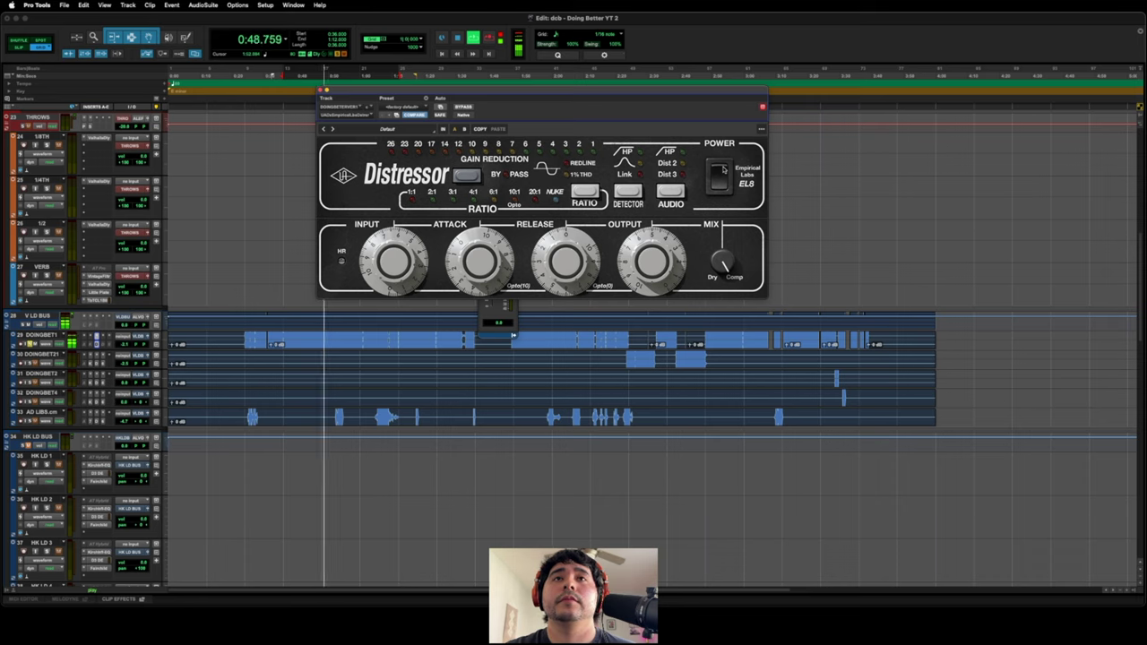
pyautogui.click(721, 175)
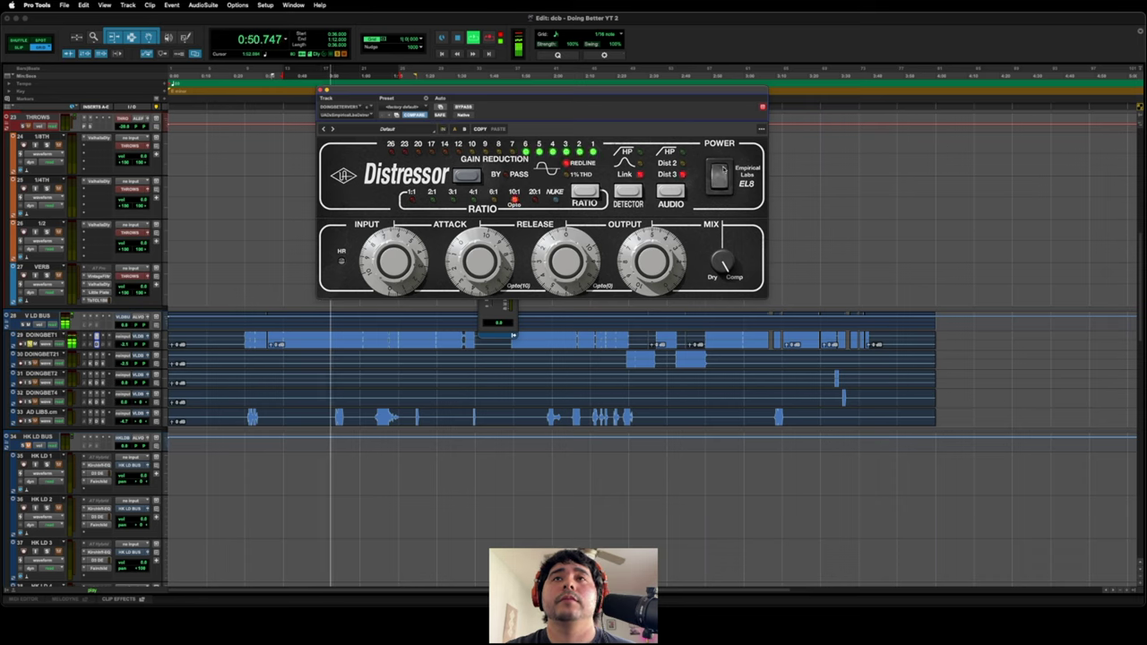
pyautogui.press('space')
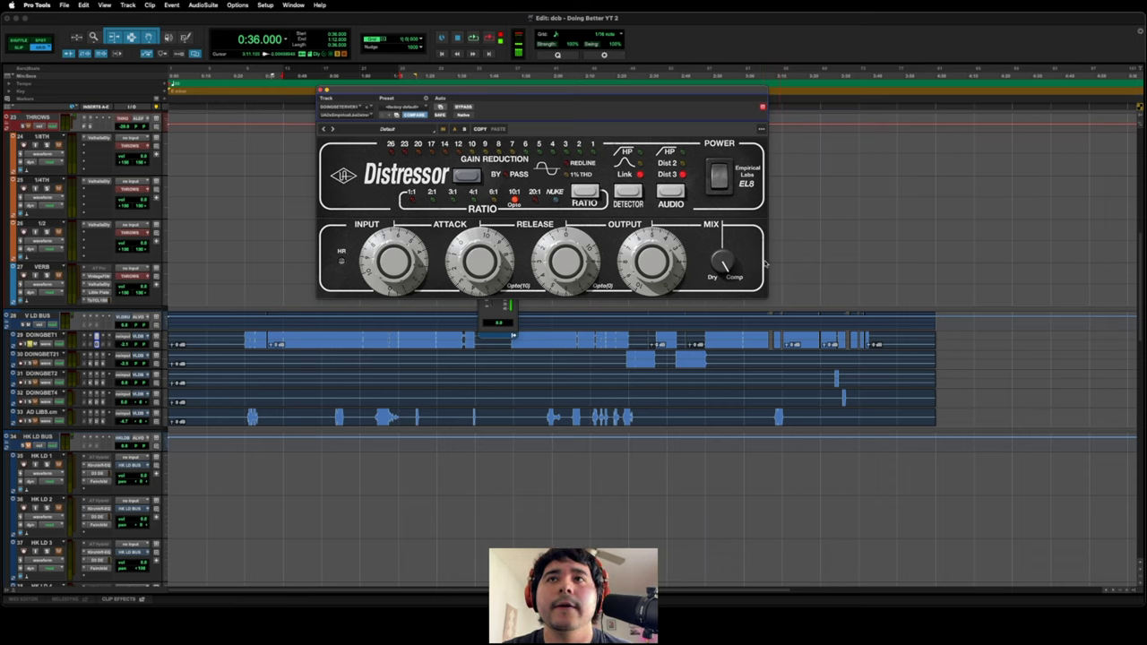
# Step: Audition the lead vocal Distressor's mix during playback, lowering it in stages to Dry and returning it to full Comp
pyautogui.press('space')
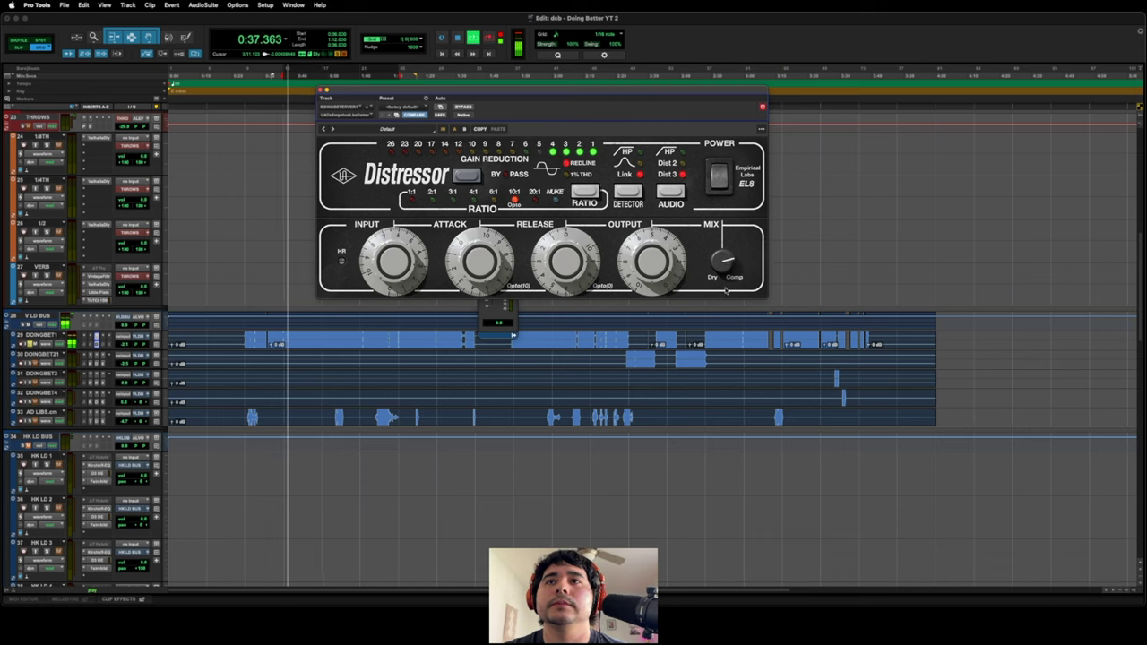
pyautogui.moveTo(725, 288); pyautogui.dragTo(720, 308)
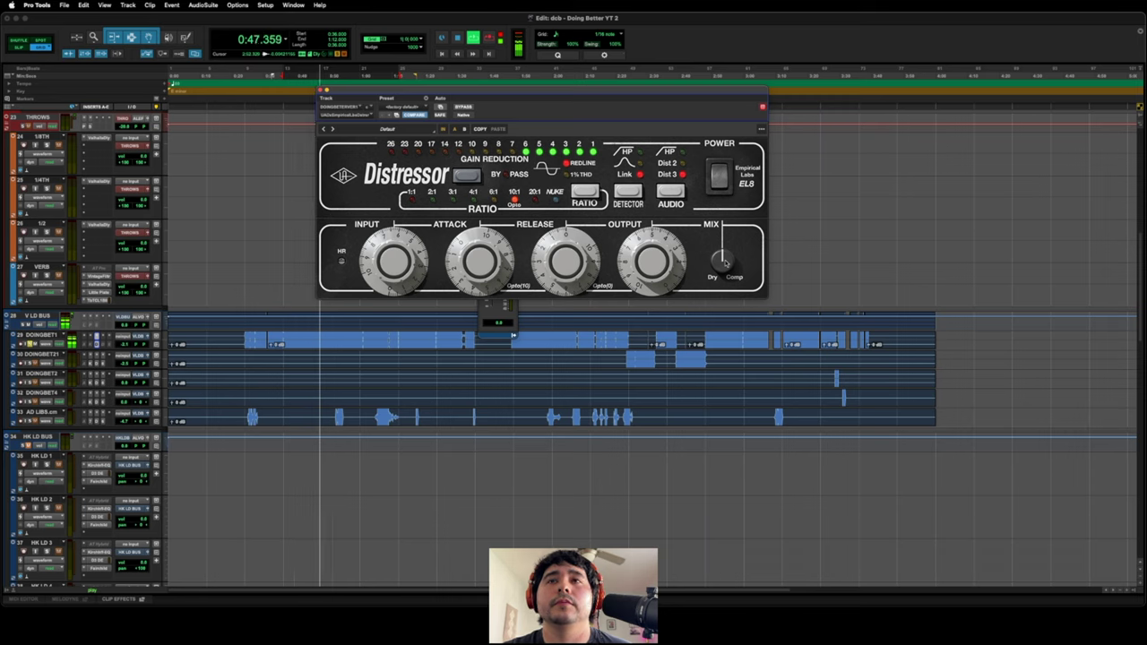
pyautogui.moveTo(723, 261); pyautogui.dragTo(714, 301)
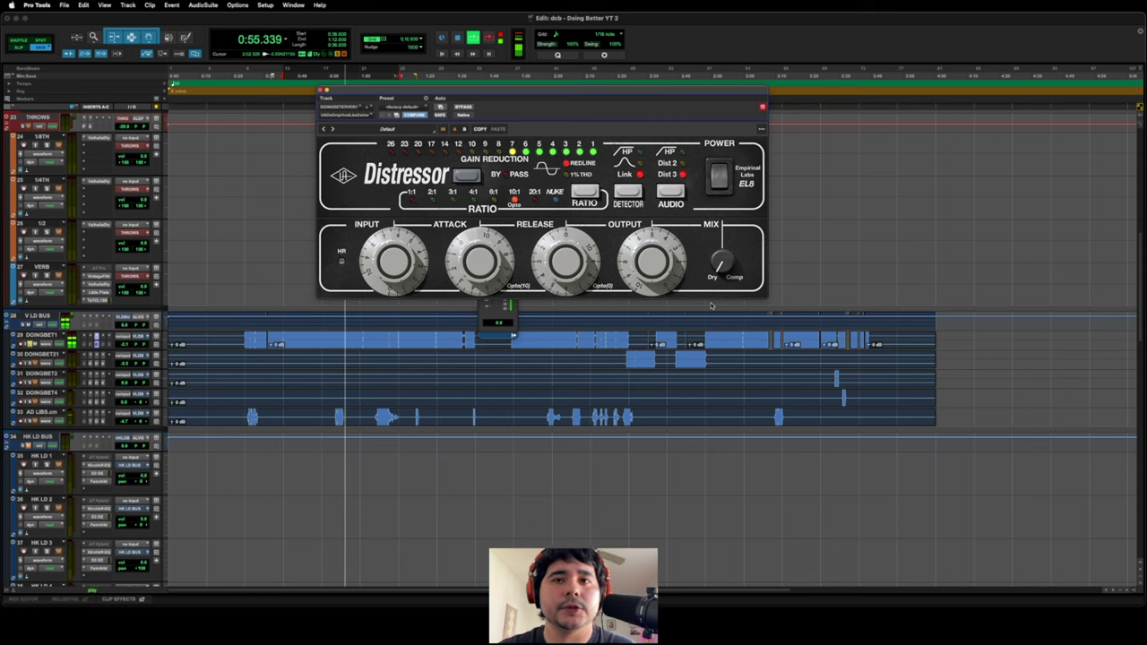
pyautogui.moveTo(711, 296); pyautogui.dragTo(727, 223)
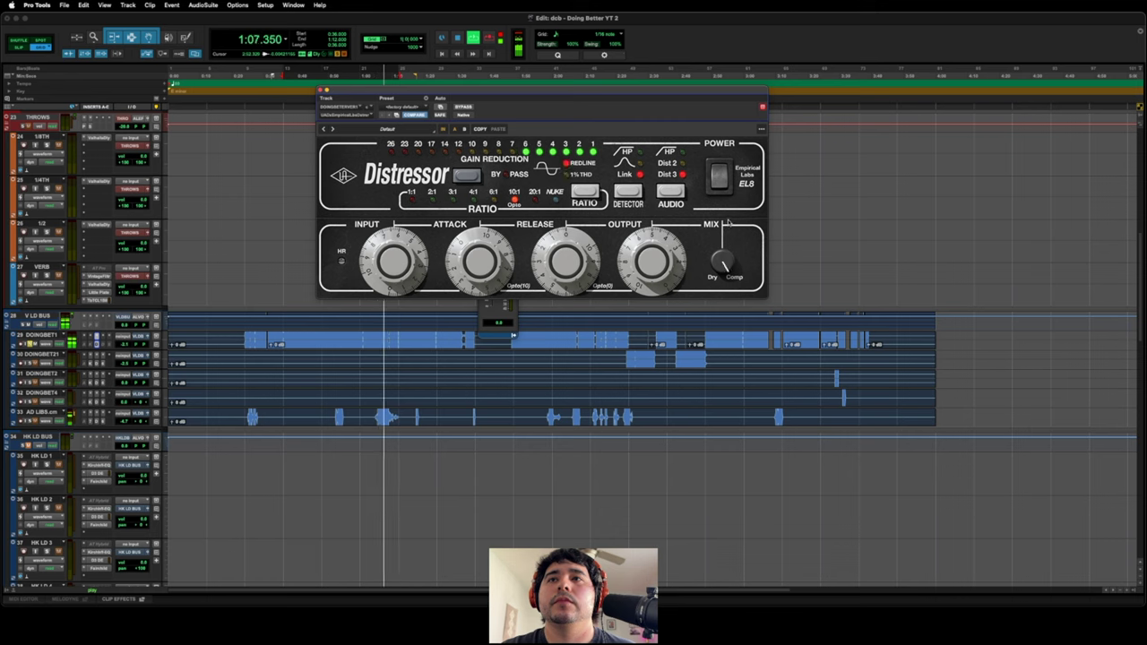
pyautogui.press('space')
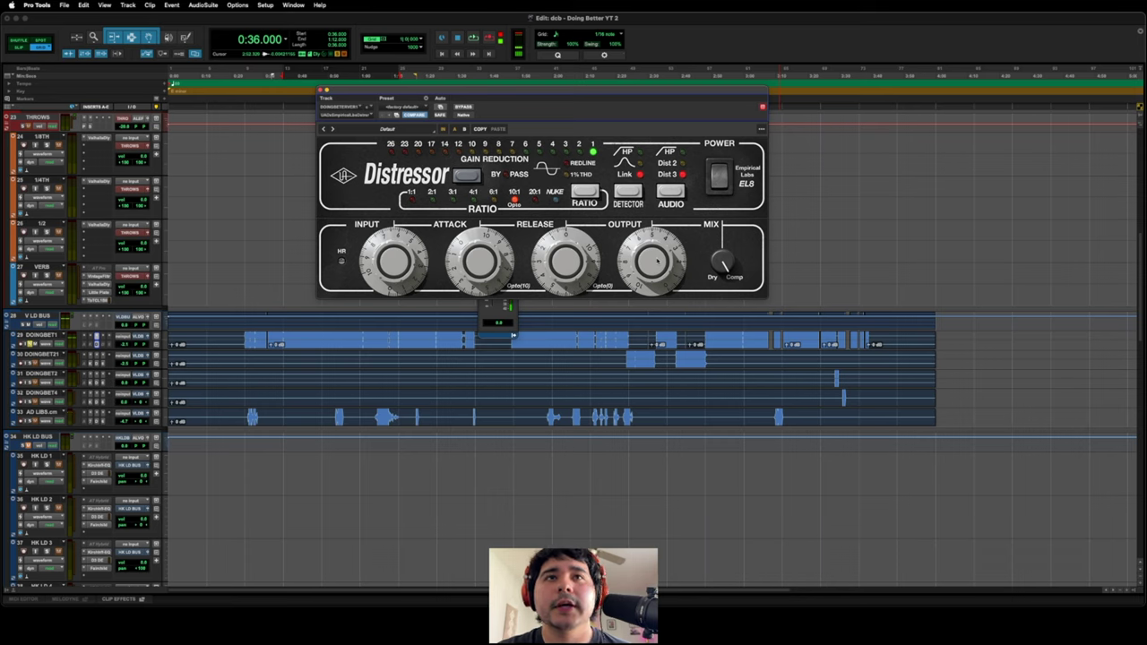